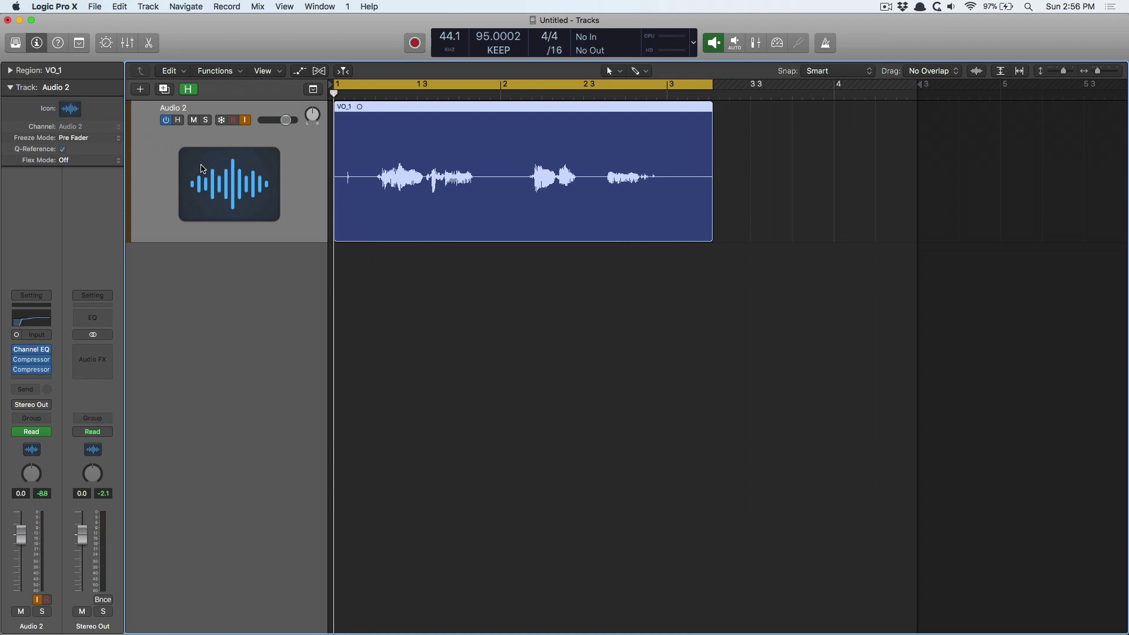
Bounce VO_1 in place to a new track, muting the original and bypassing effect plug-ins.
key("ctrl+b")
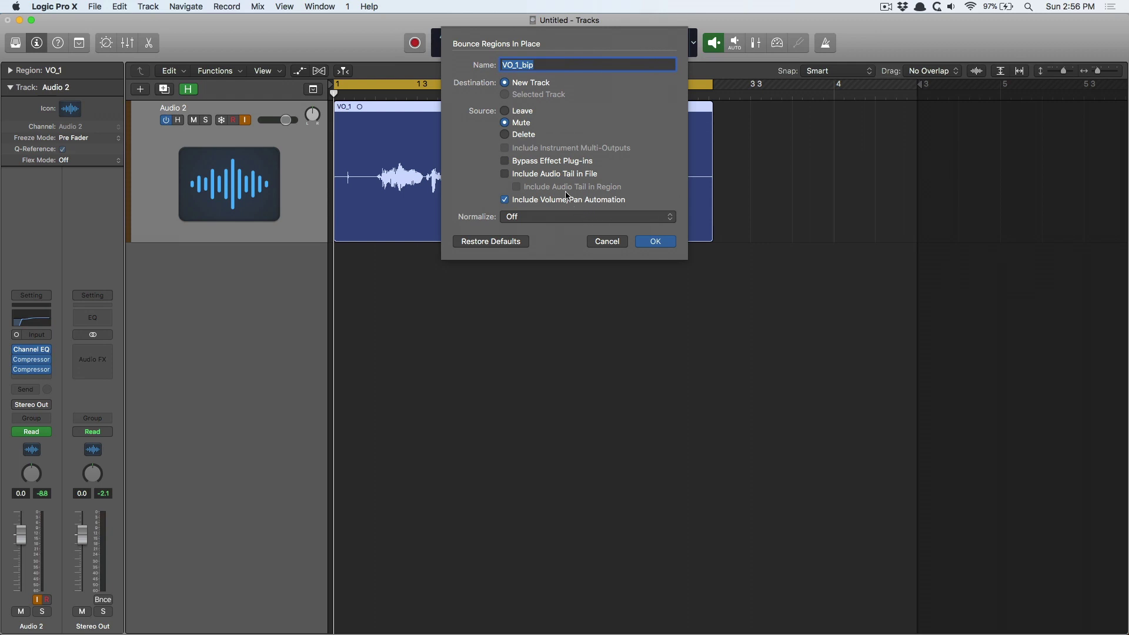
left_click(519, 163)
key("Return")
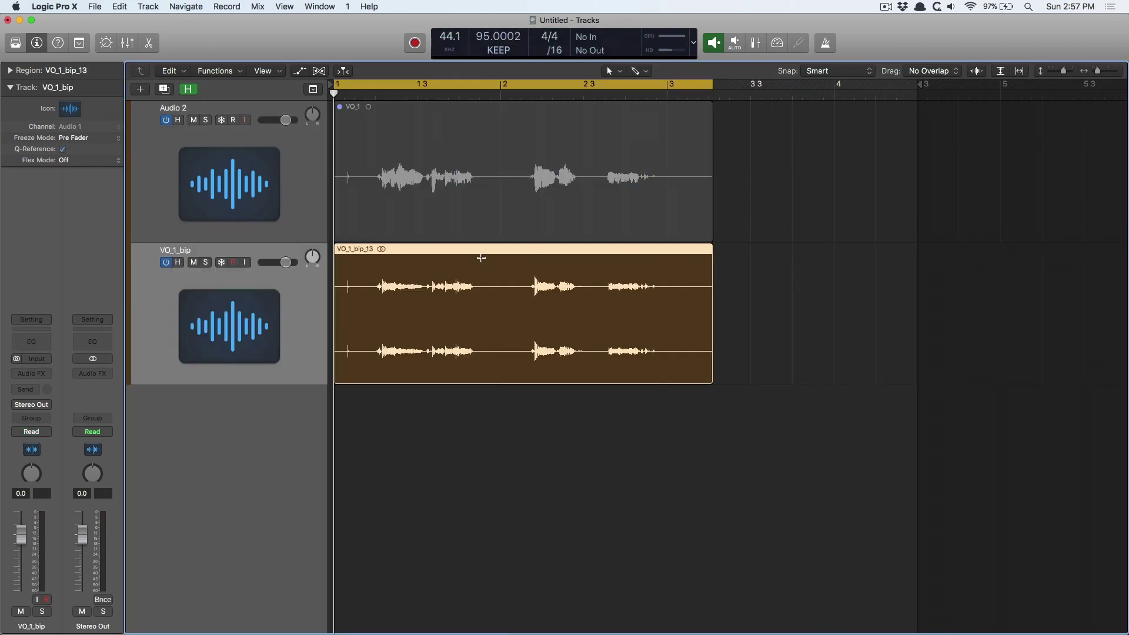
left_click(249, 198)
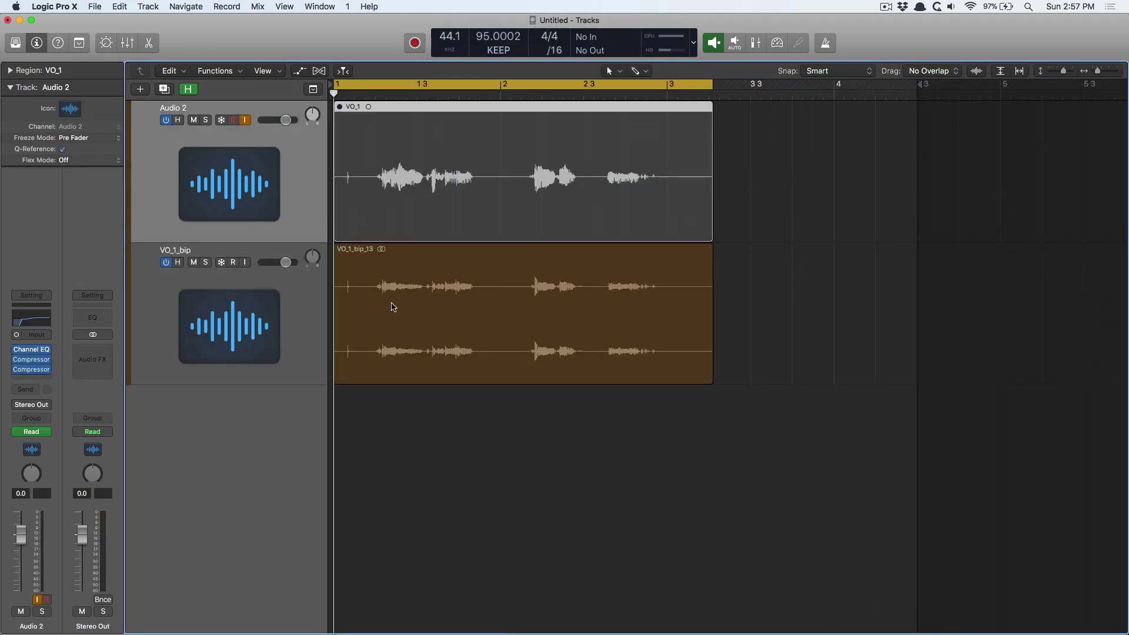
left_click(276, 304)
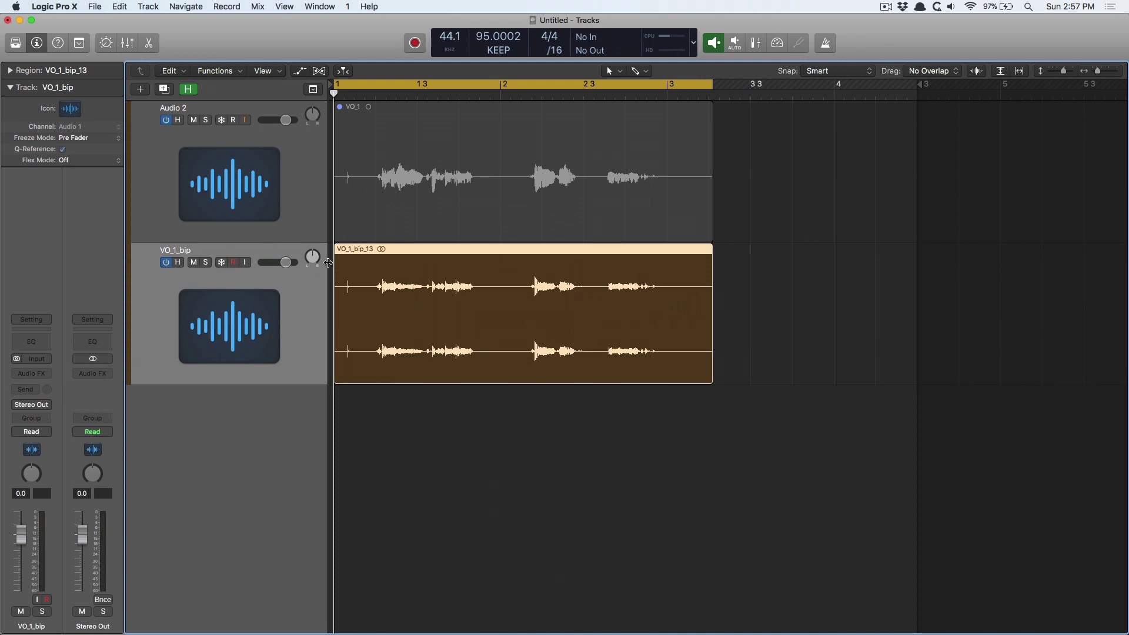
key("a")
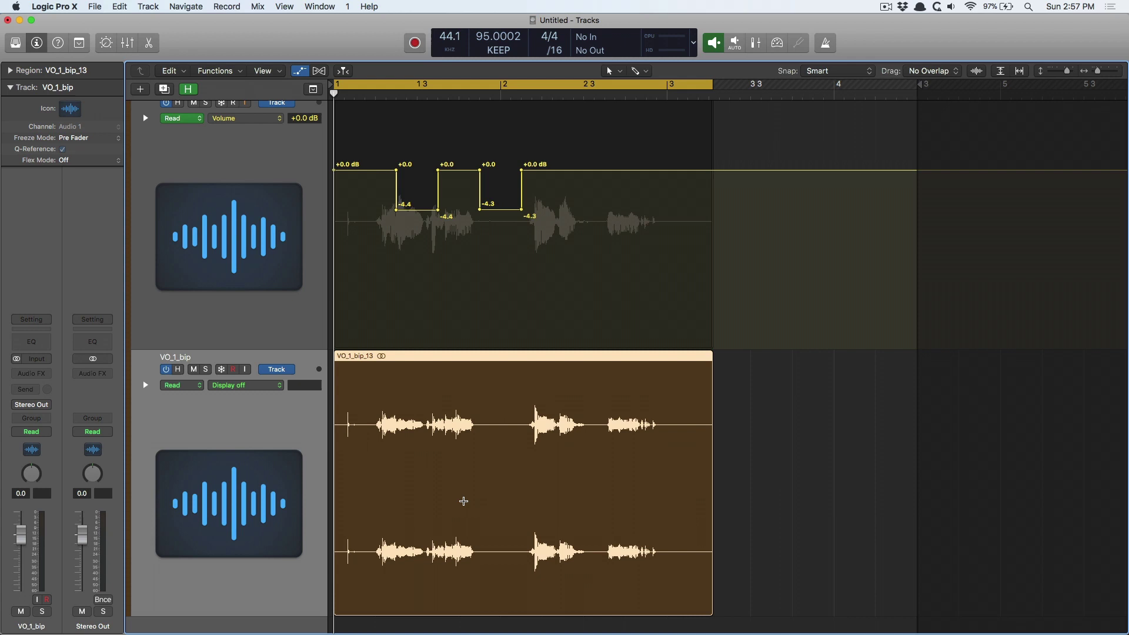
key("a")
left_click(272, 207)
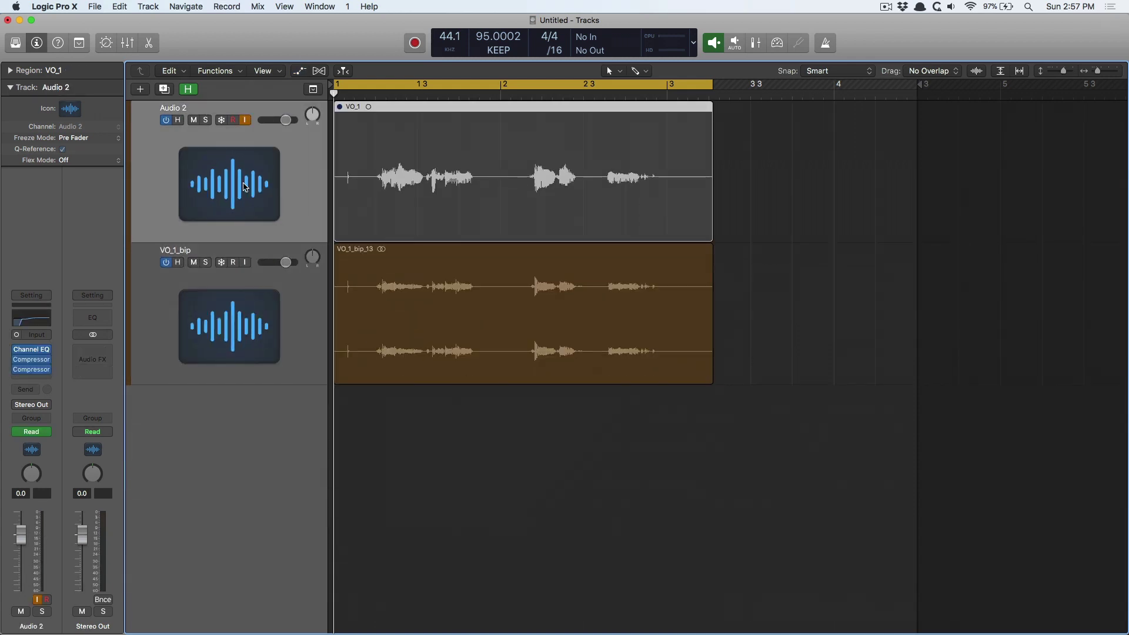
Bypass Audio 2's Channel EQ, then hide and unhide the Audio 2 track.
left_click(19, 351)
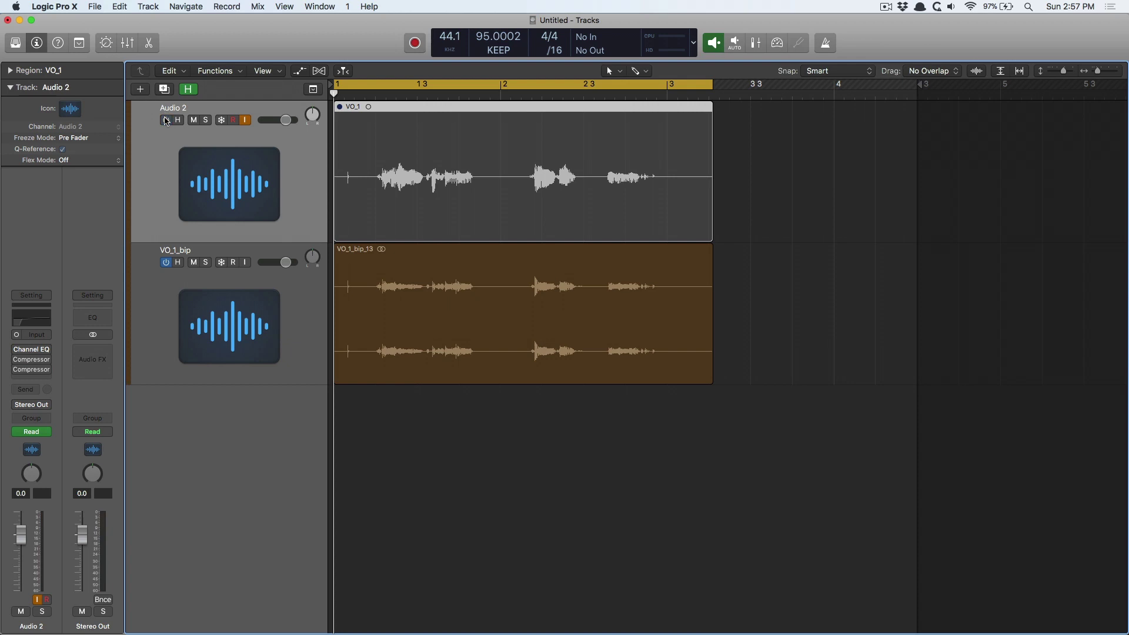
left_click(188, 90)
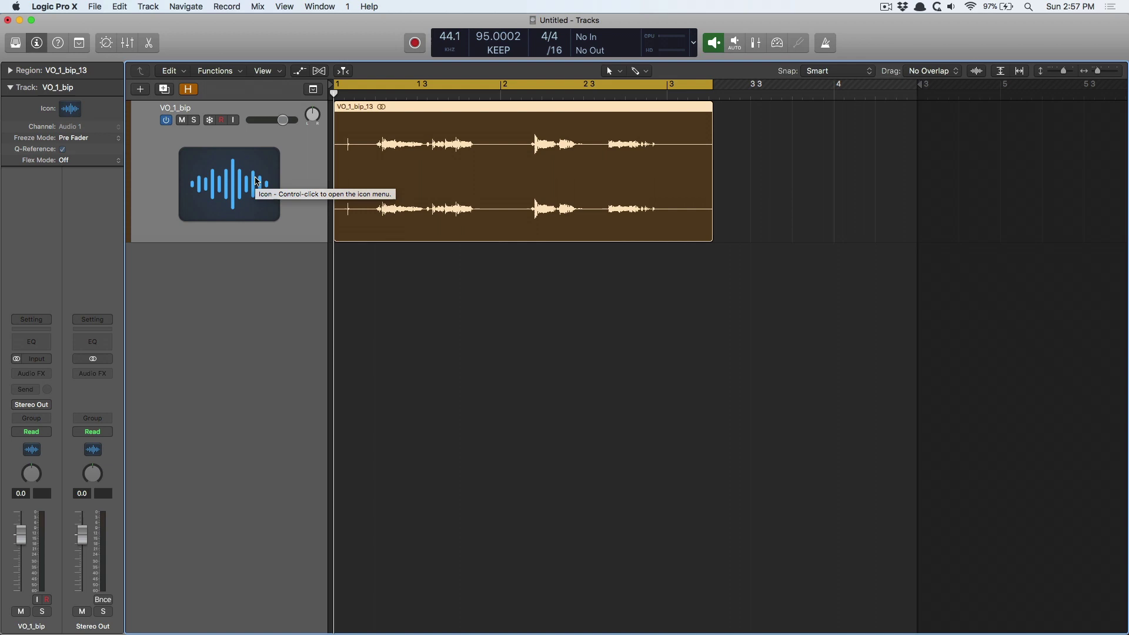
key("h")
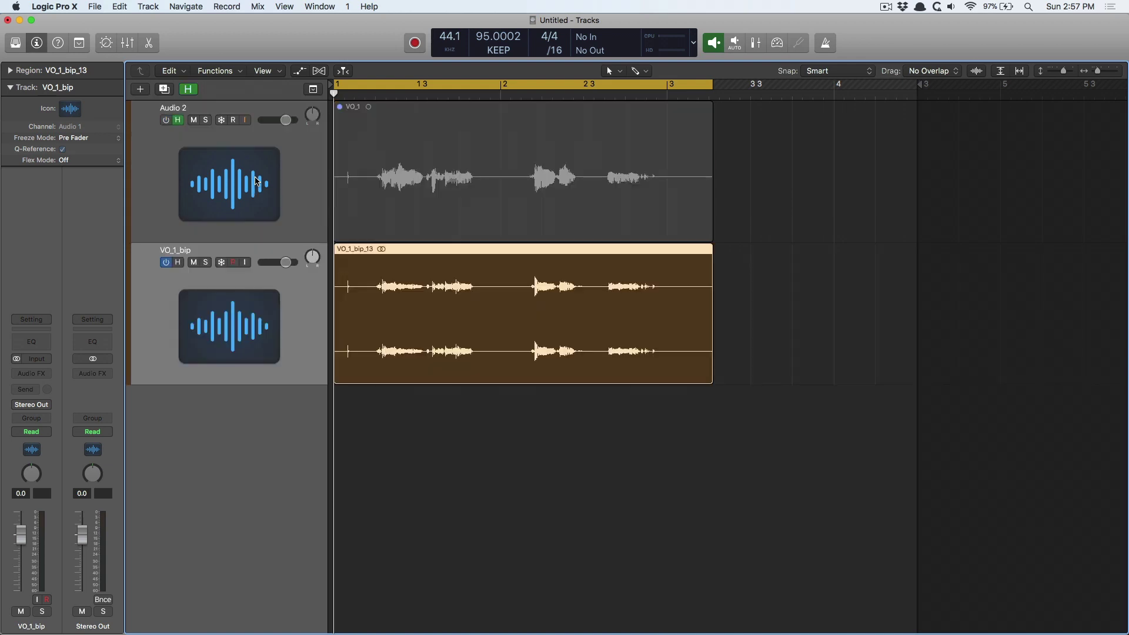
left_click(178, 121)
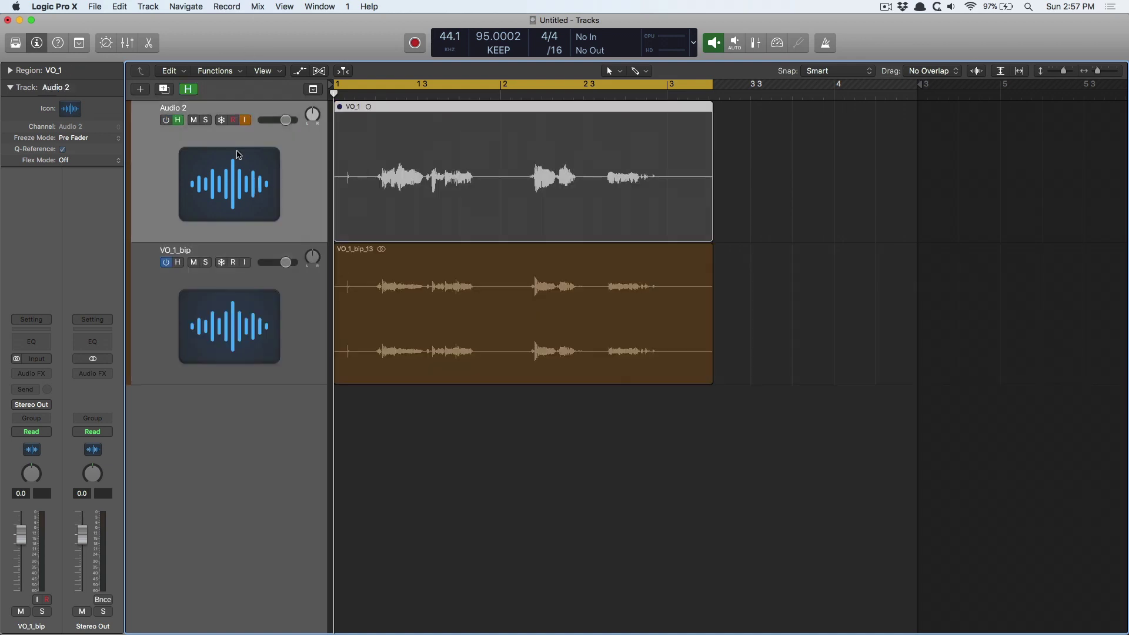
Switch Audio 2's power on, attempt record-arming, and dismiss the no-input-source alert.
left_click(166, 120)
left_click(233, 120)
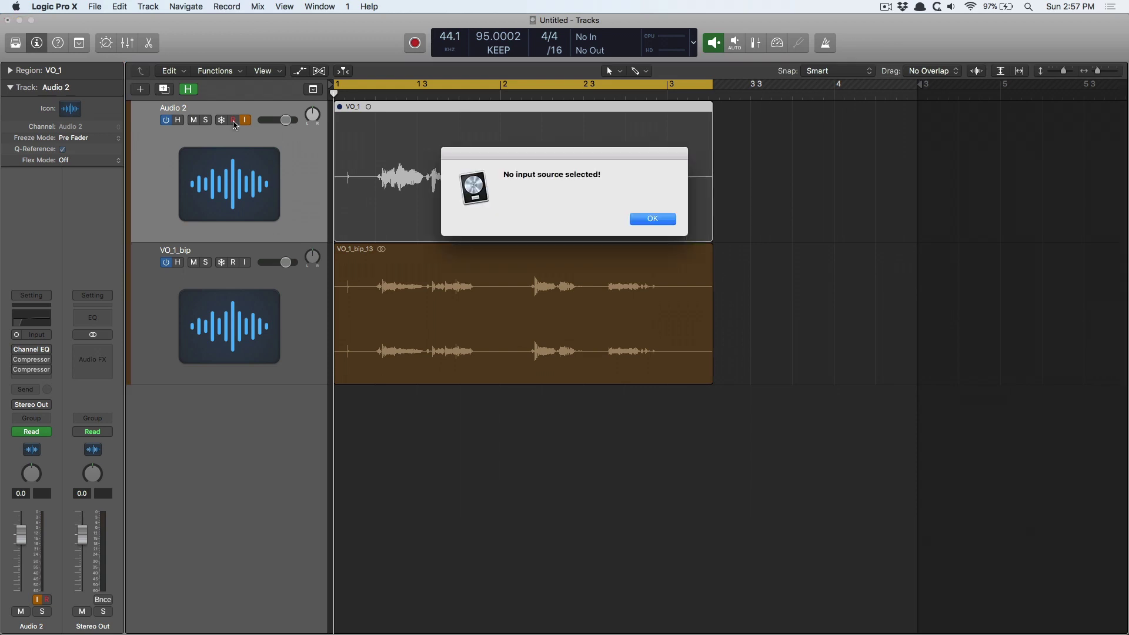
left_click(252, 213)
left_click_drag(17, 349, 16, 380)
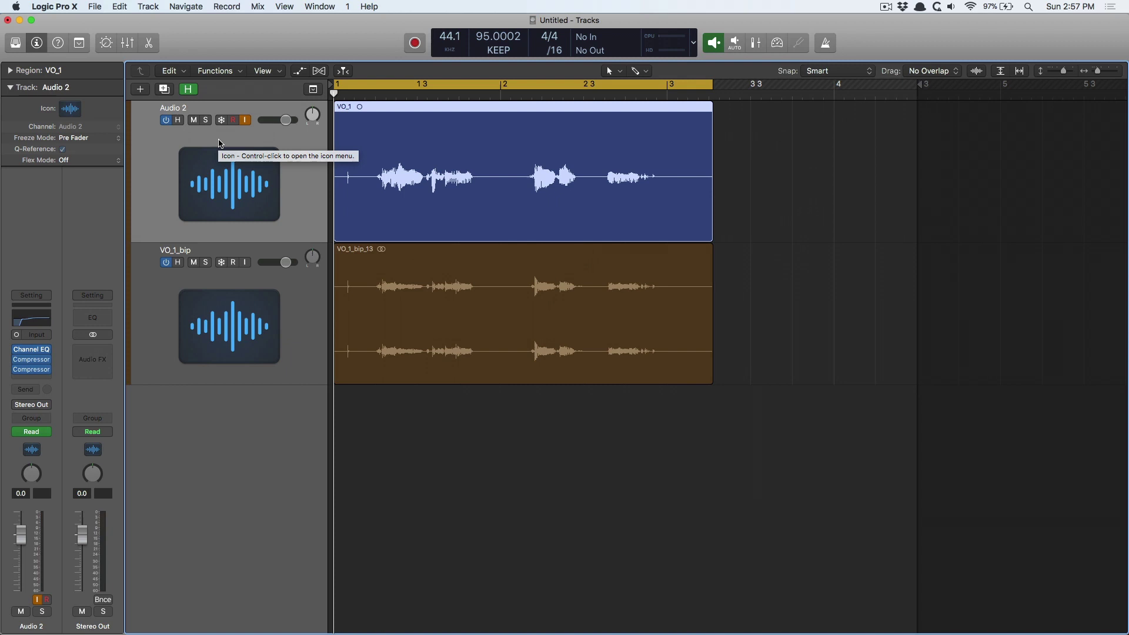
Keep Freeze buttons shown in the track headers and freeze the Audio 2 track.
key("alt+t")
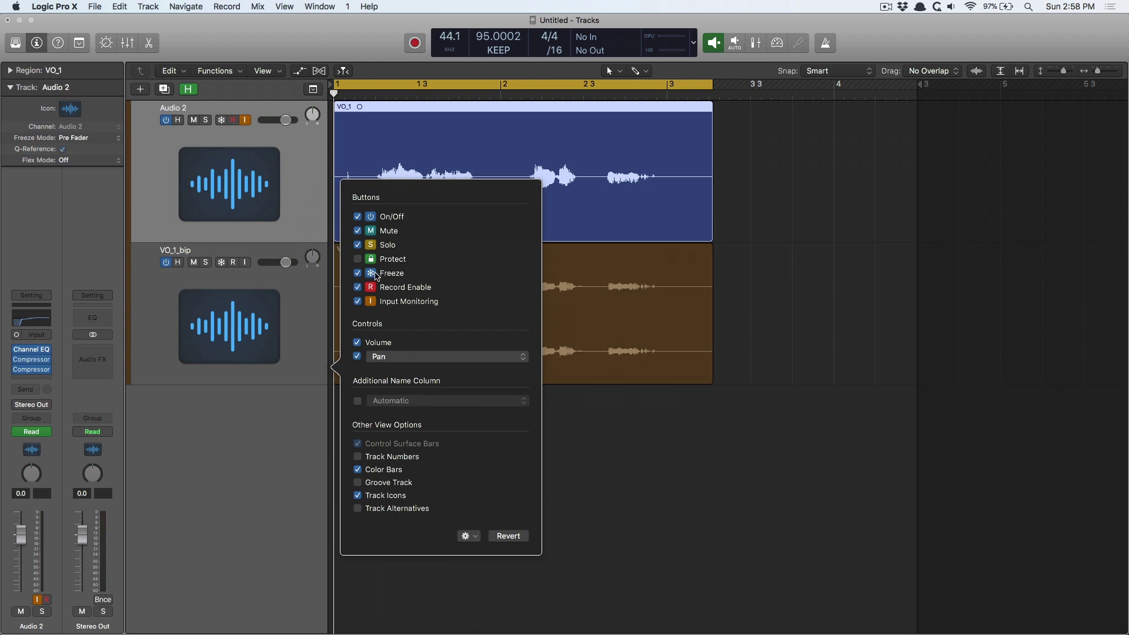
left_click(357, 274)
left_click(357, 274)
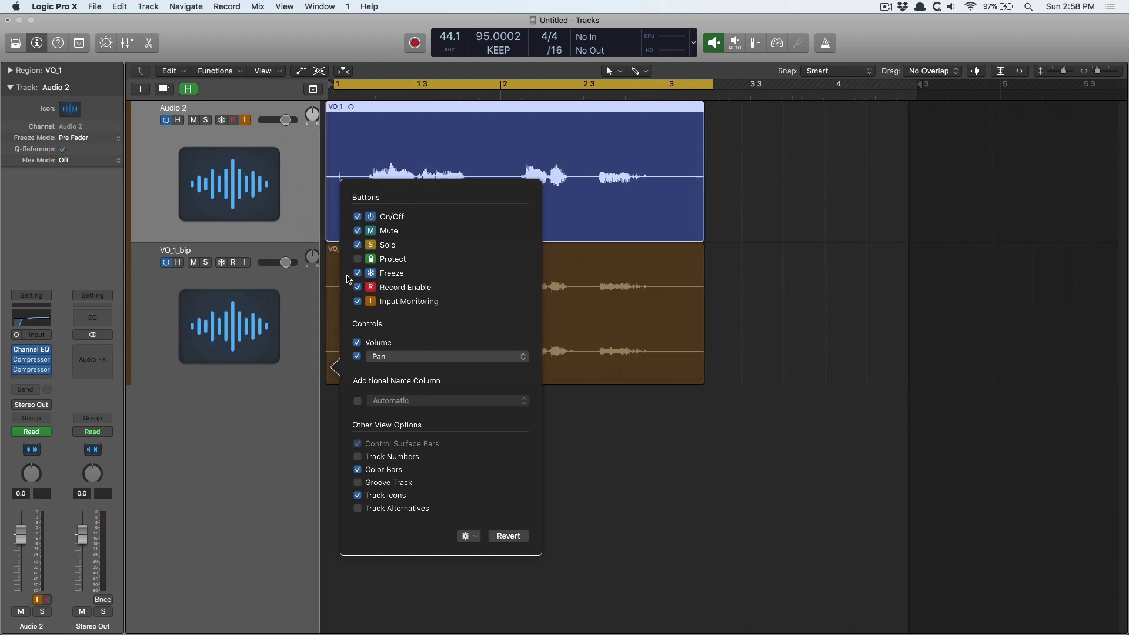
left_click(357, 274)
left_click(357, 274)
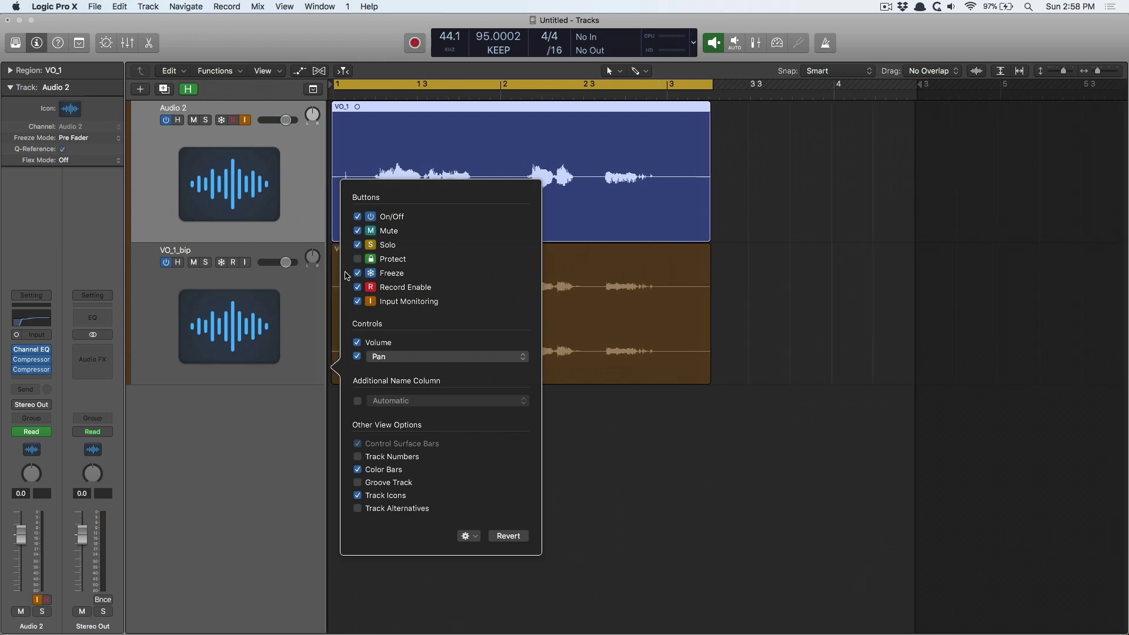
left_click(205, 156)
left_click(221, 119)
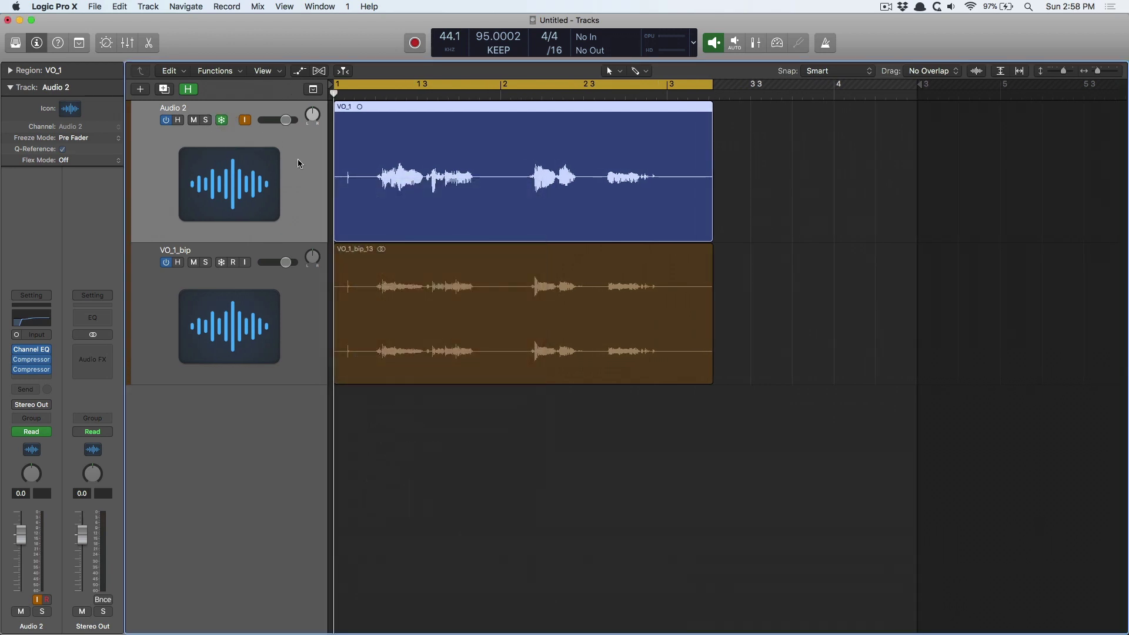
key("ctrl+period")
mouse_move(28, 359)
left_click_drag(709, 225, 664, 222)
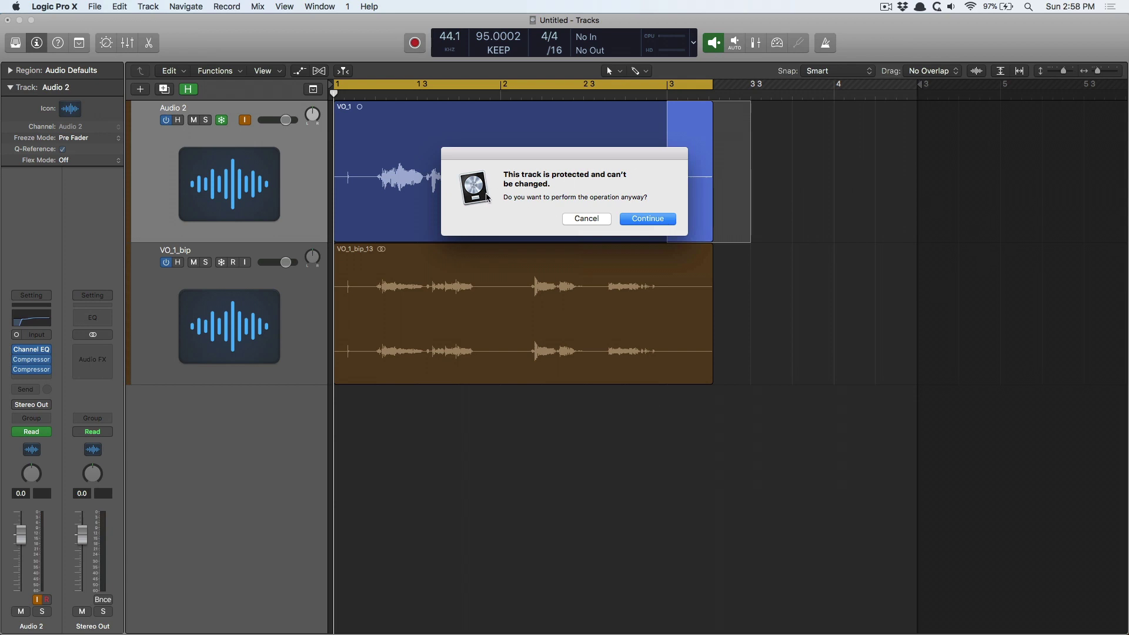
left_click(600, 219)
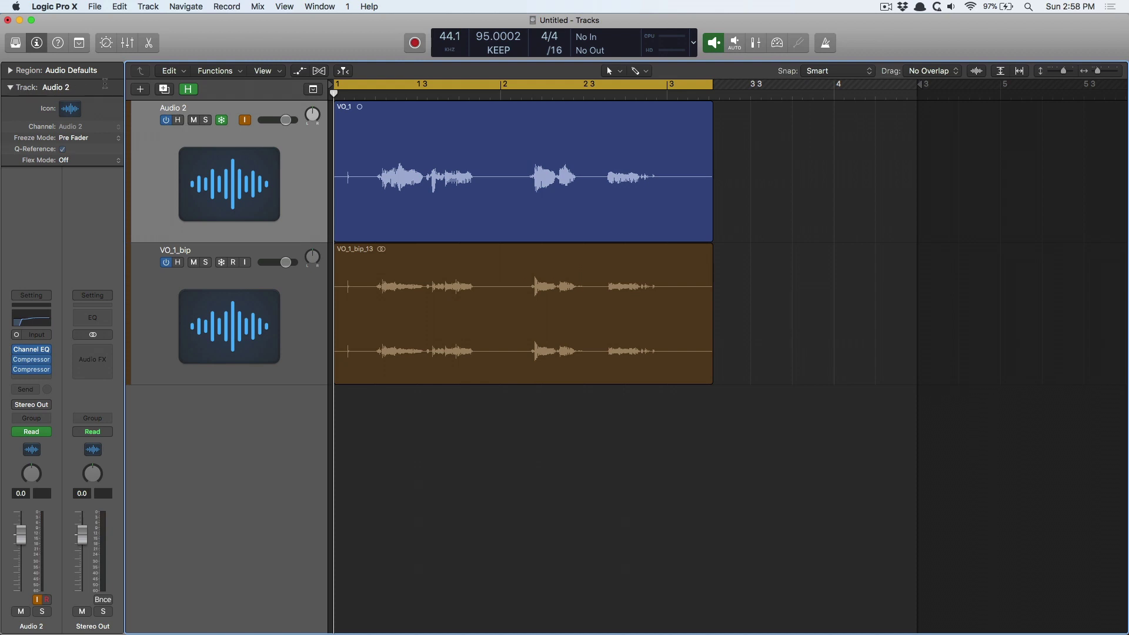
left_click(75, 138)
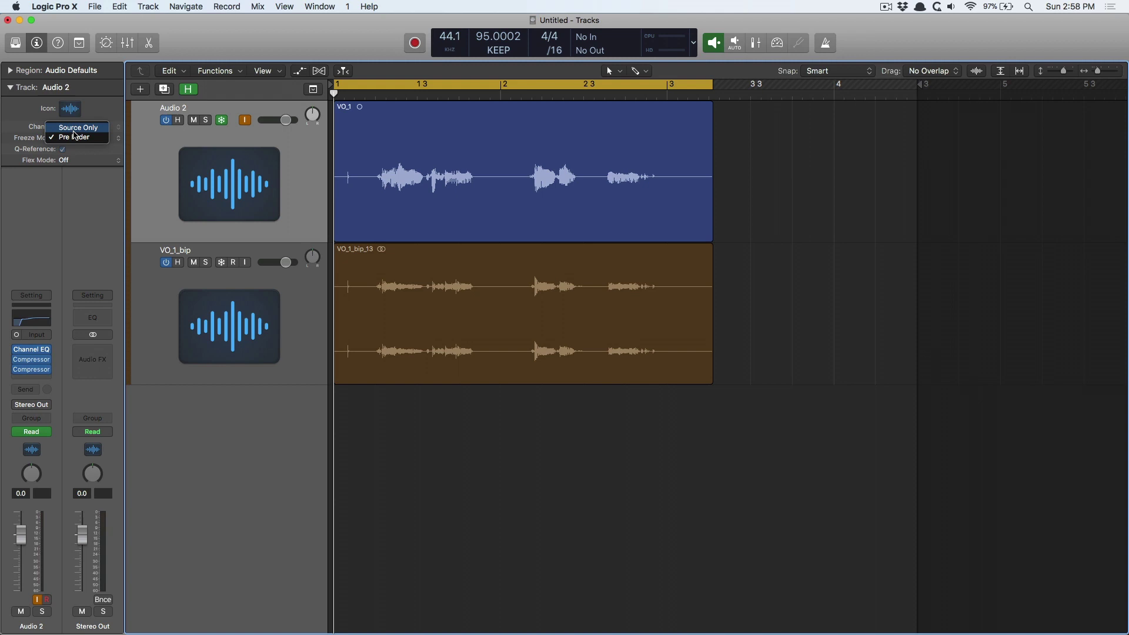
left_click(24, 132)
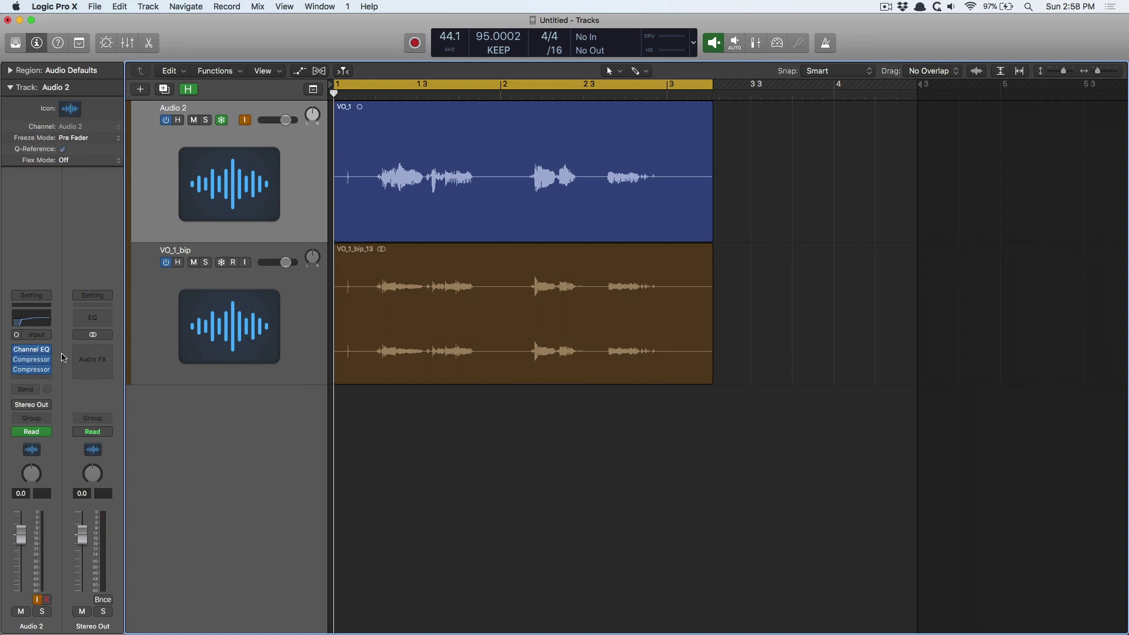
left_click(84, 138)
left_click(83, 132)
left_click(32, 363)
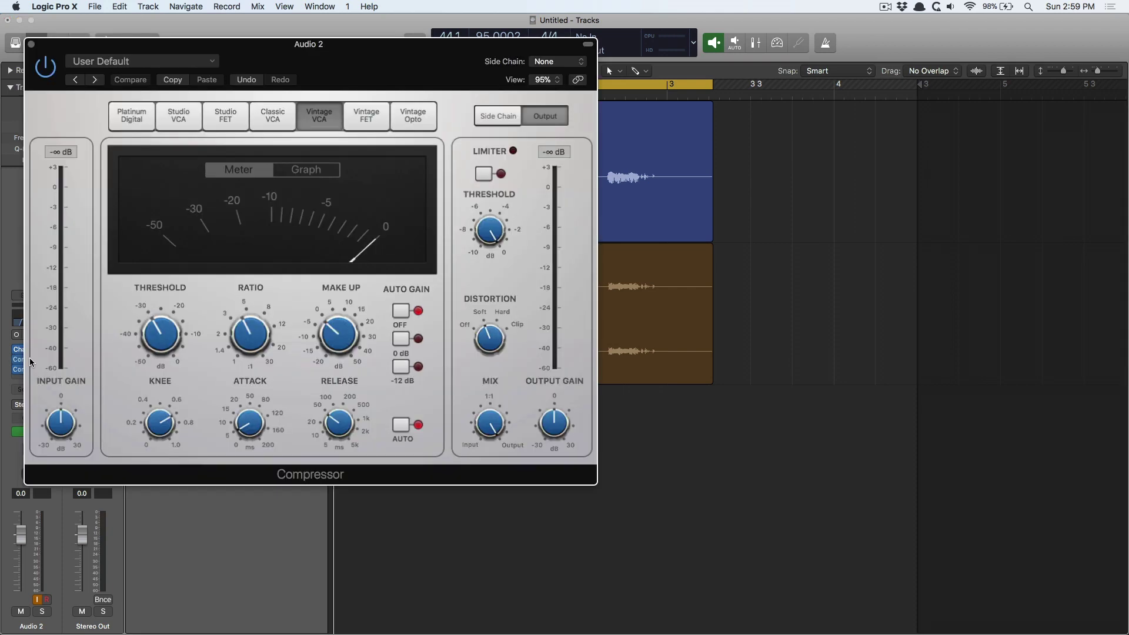
left_click(30, 45)
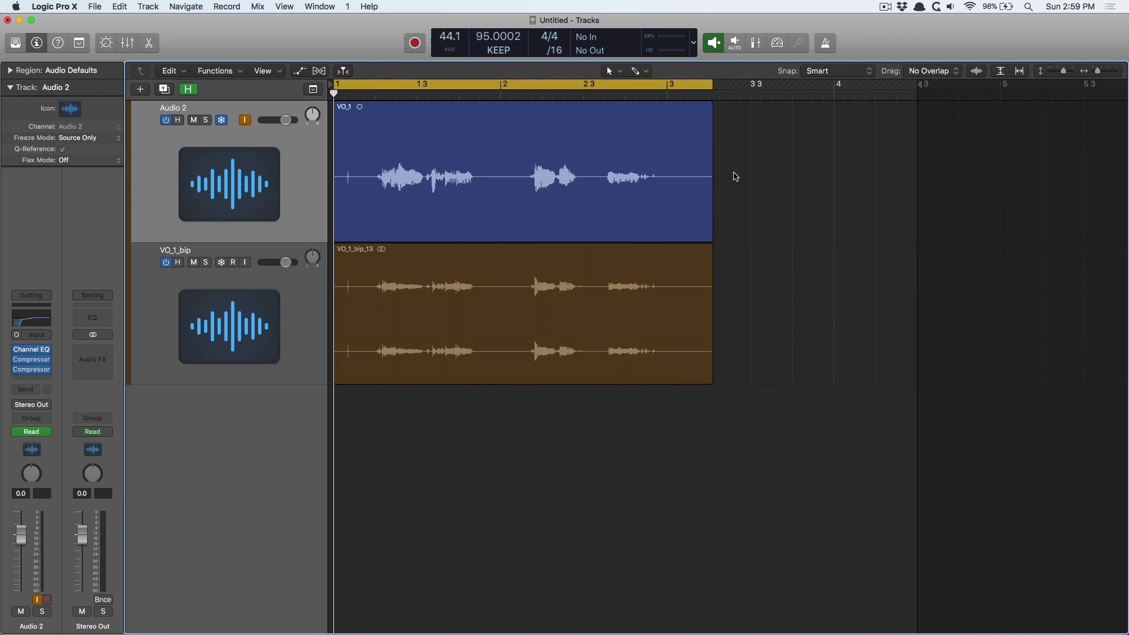
left_click_drag(736, 199, 683, 210)
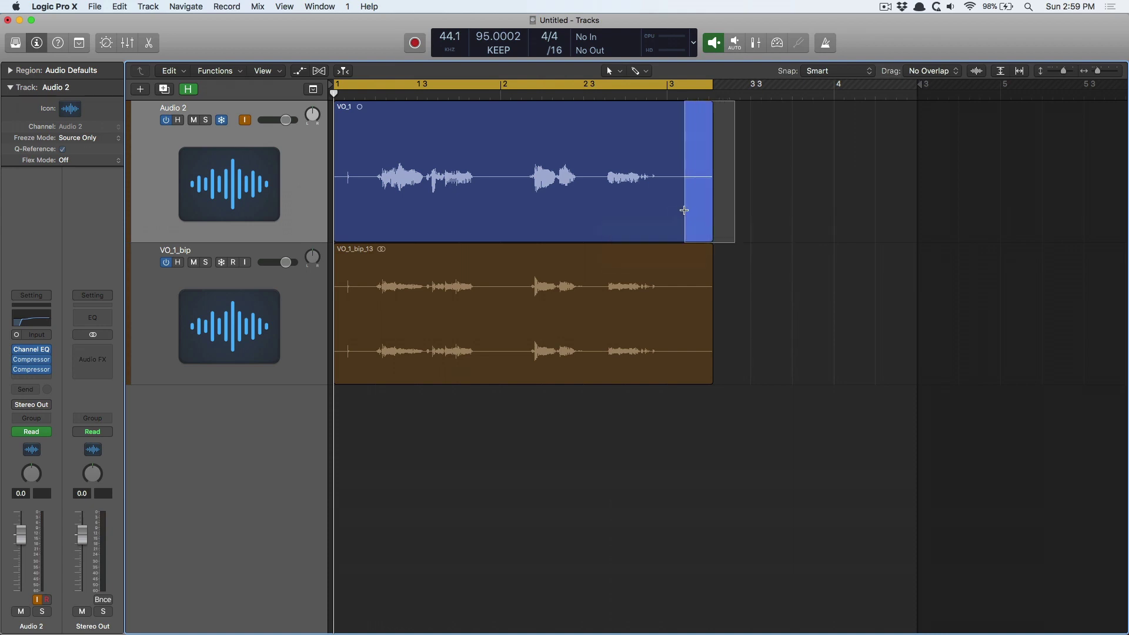
left_click(684, 210)
left_click(598, 220)
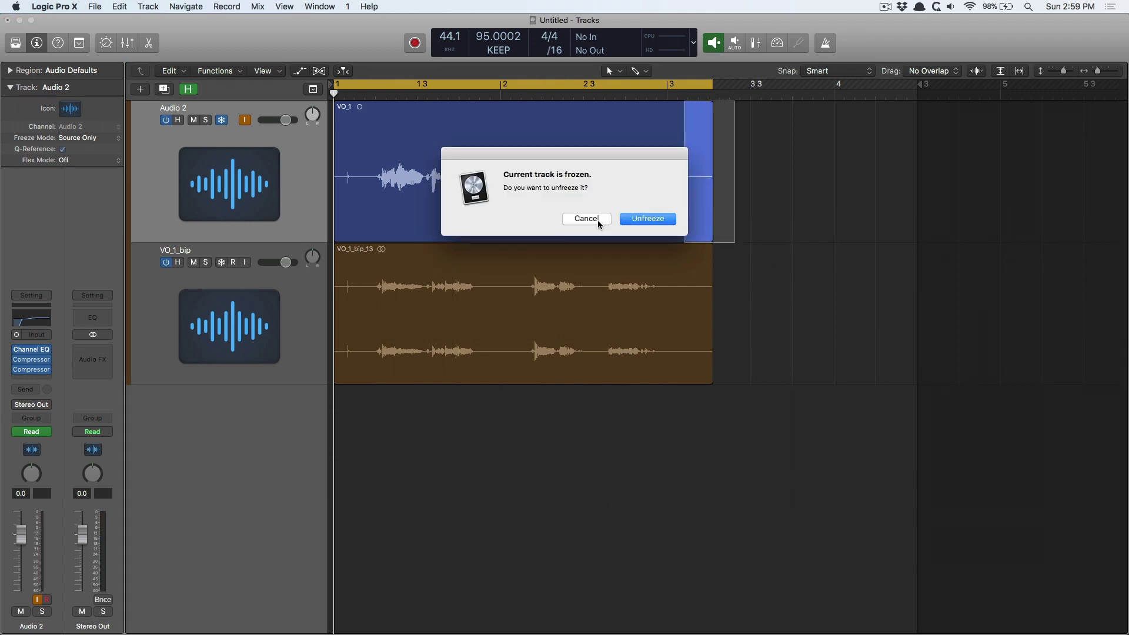
left_click(598, 220)
left_click(791, 134)
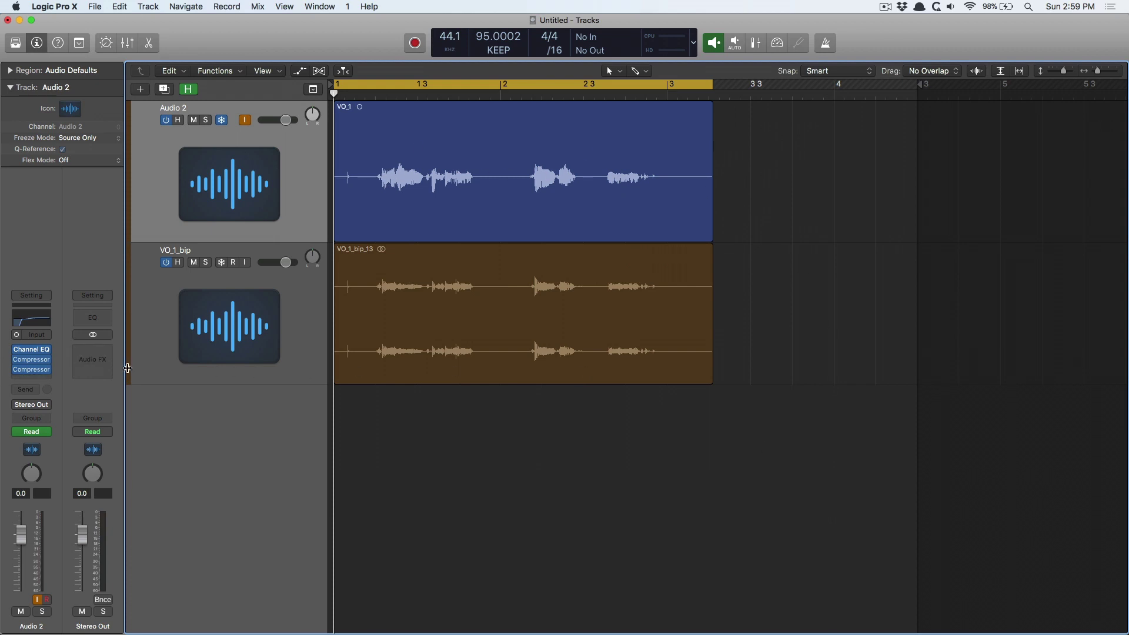
Add an Ultrabeat software instrument track, Inst 1, below VO_1_bip.
left_click(175, 345)
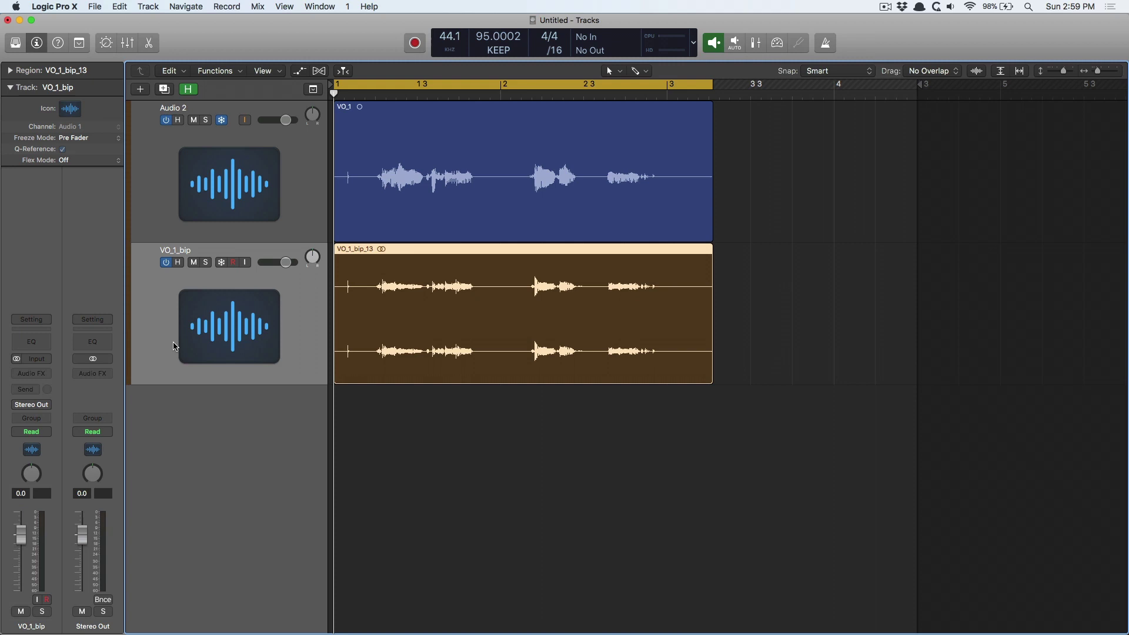
key("alt+super+n")
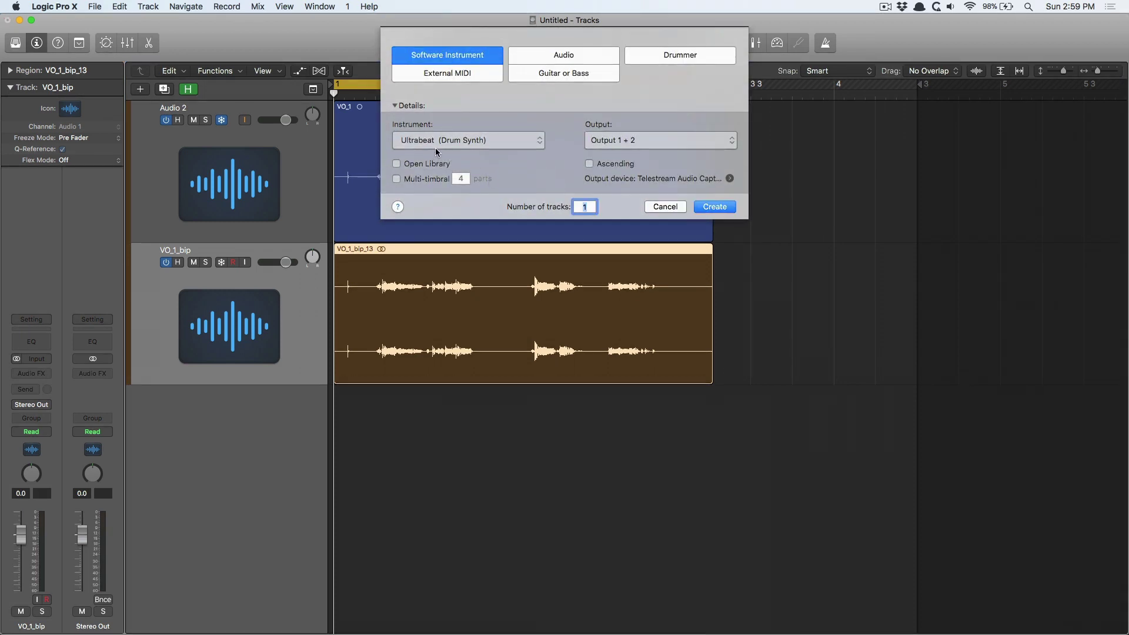
left_click(714, 206)
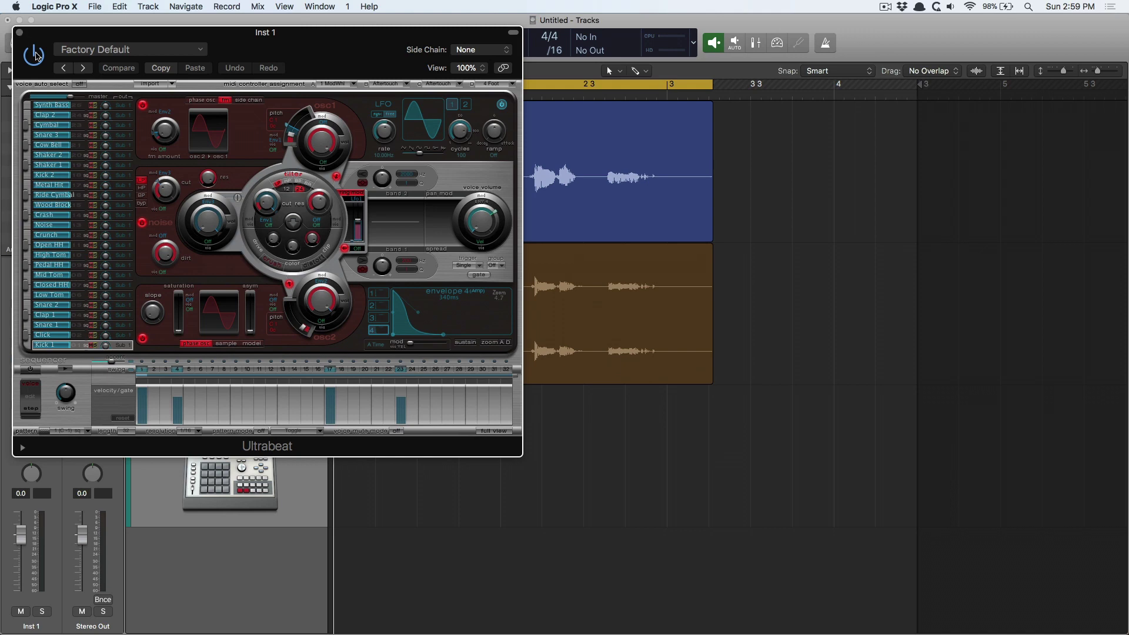
key("super+w")
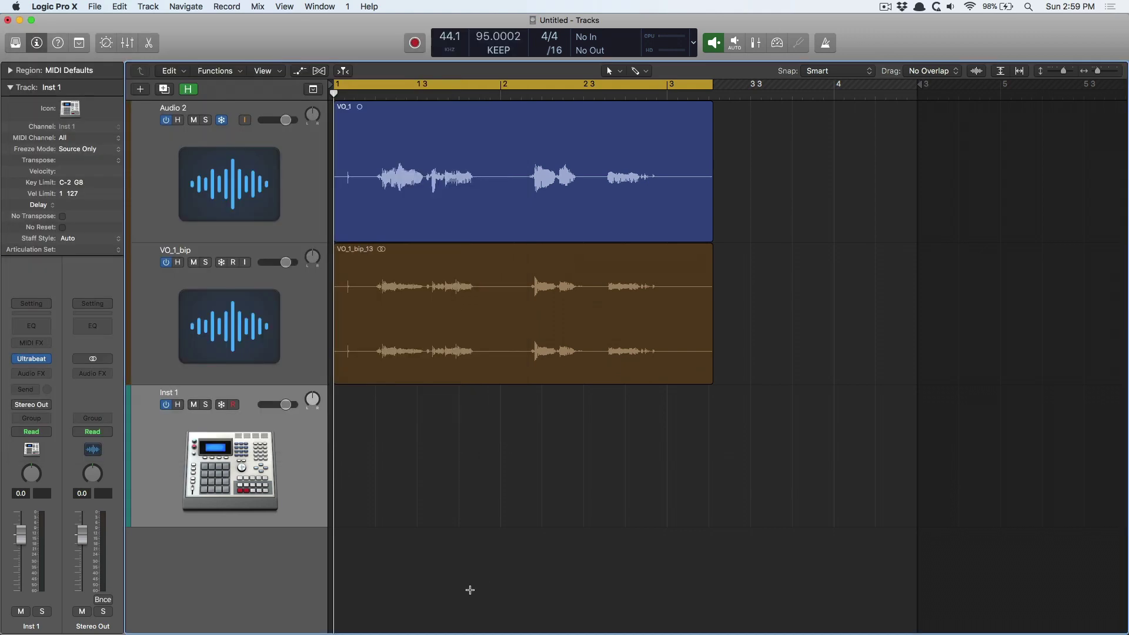
Create a MIDI region on Inst 1 with one Mid Tom and two Clap 1 notes.
double_click(365, 488)
double_click(378, 459)
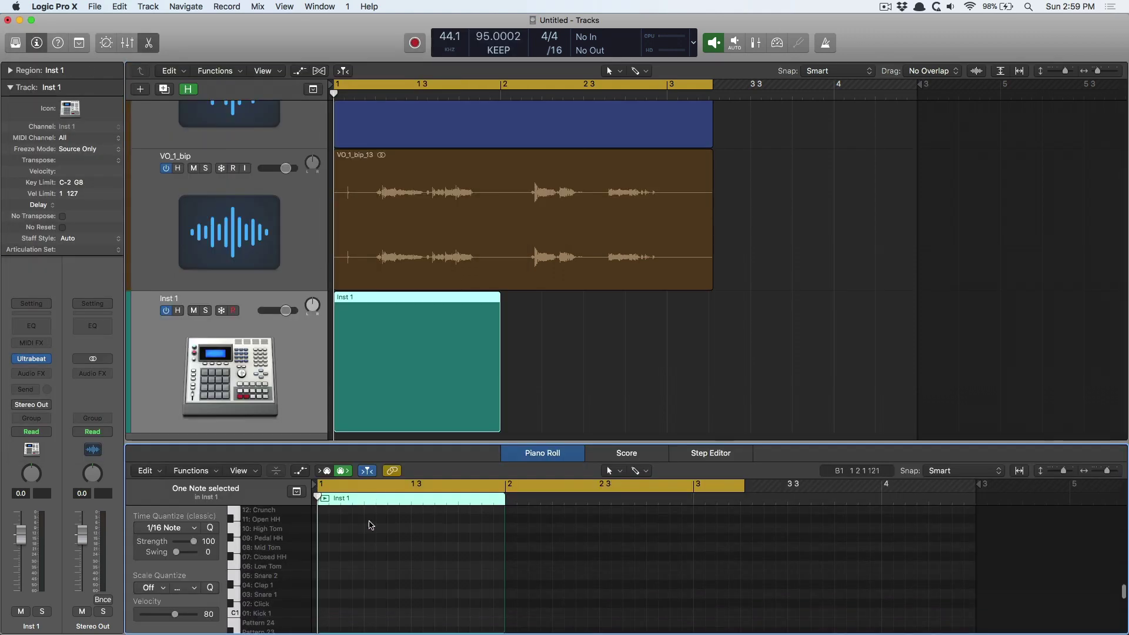
left_click(368, 546)
left_click(414, 584)
left_click(347, 586)
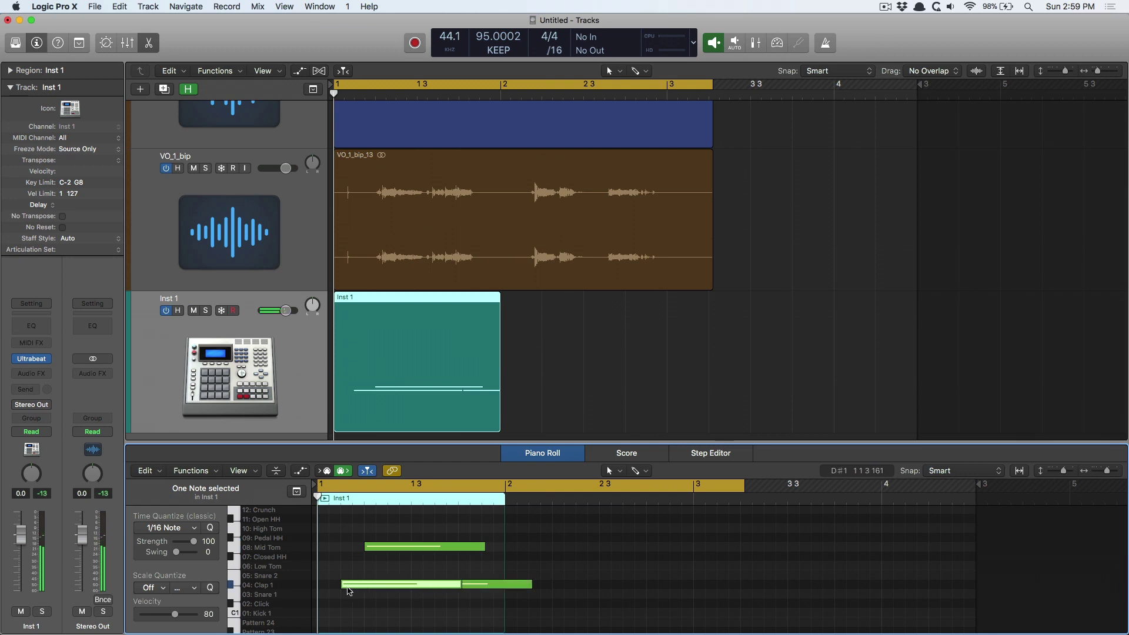
key("e")
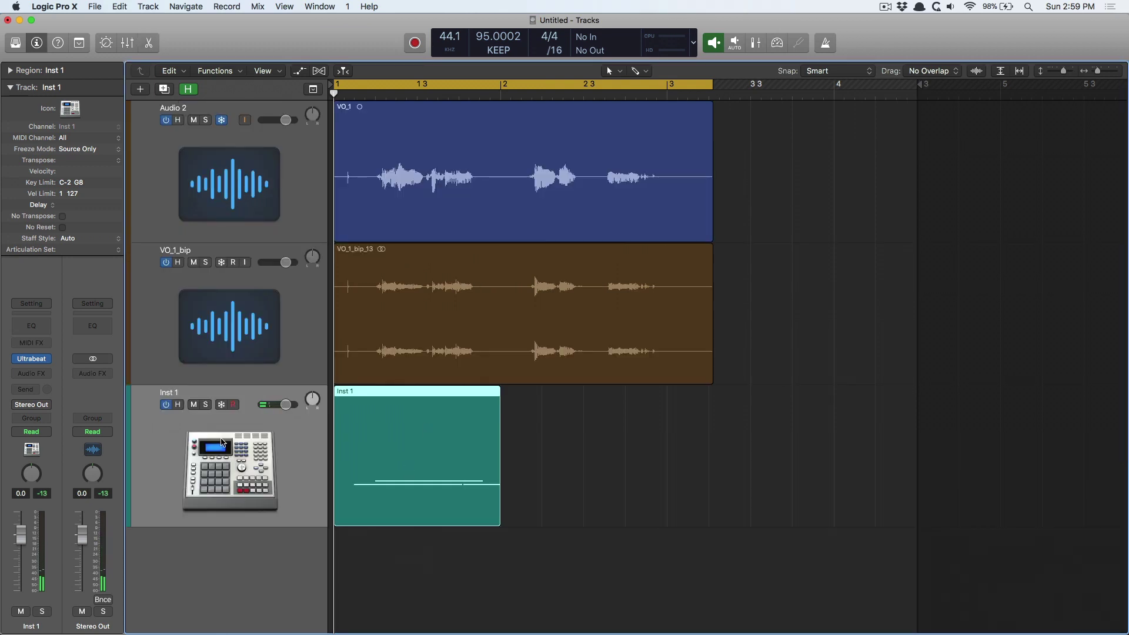
Freeze Inst 1 using the Source Only freeze mode.
left_click(80, 151)
left_click(77, 148)
left_click(222, 404)
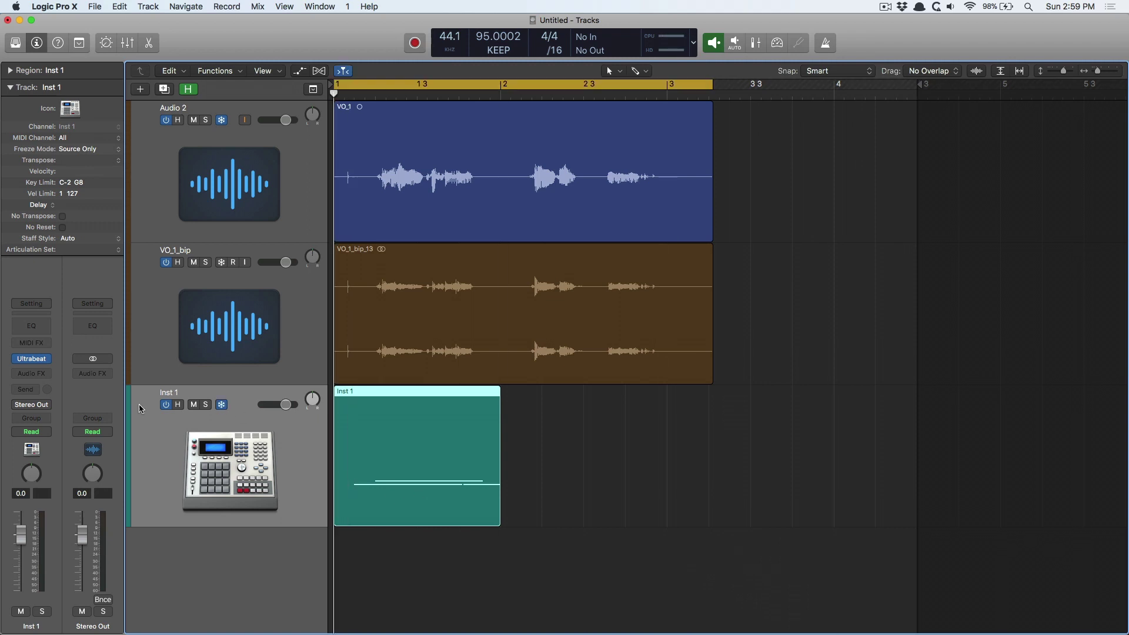
left_click_drag(535, 496, 458, 500)
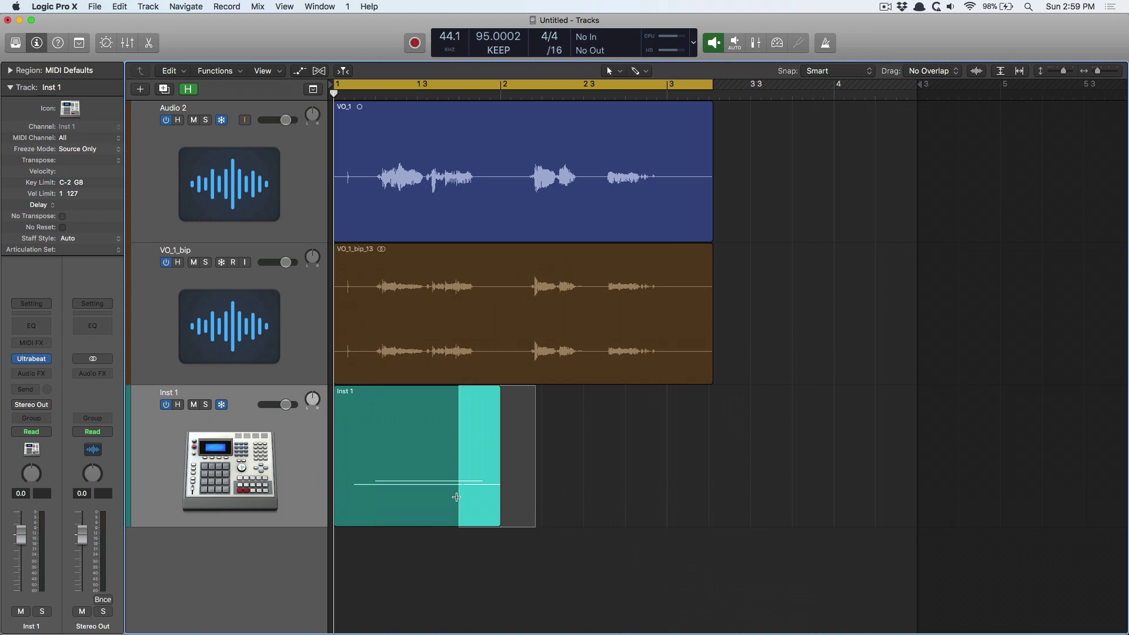
left_click(584, 218)
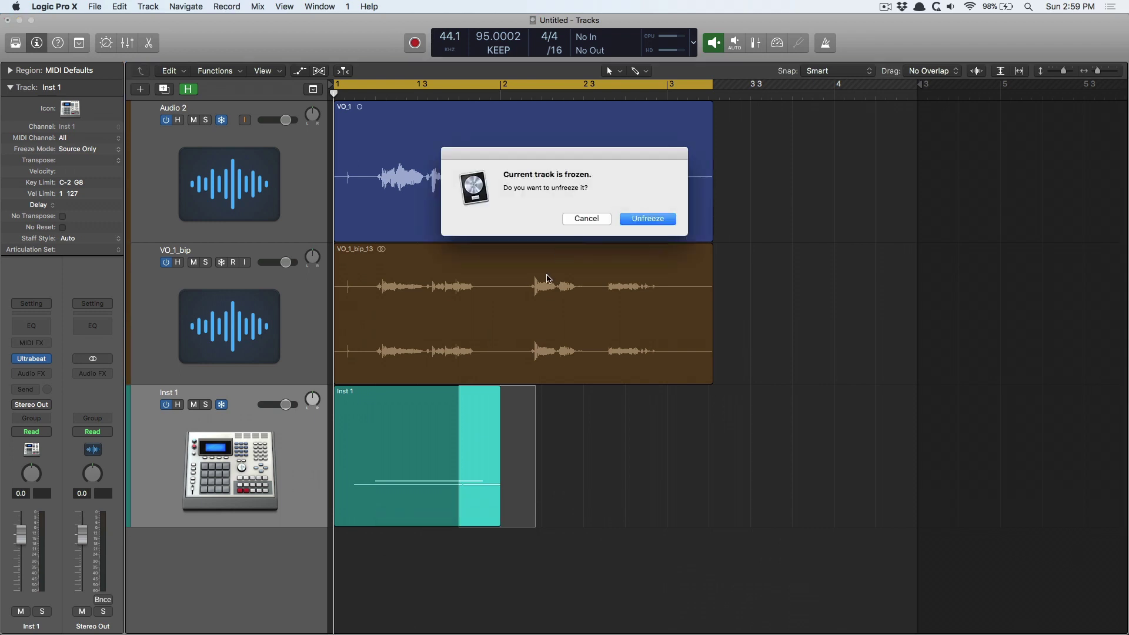
left_click(584, 220)
double_click(429, 419)
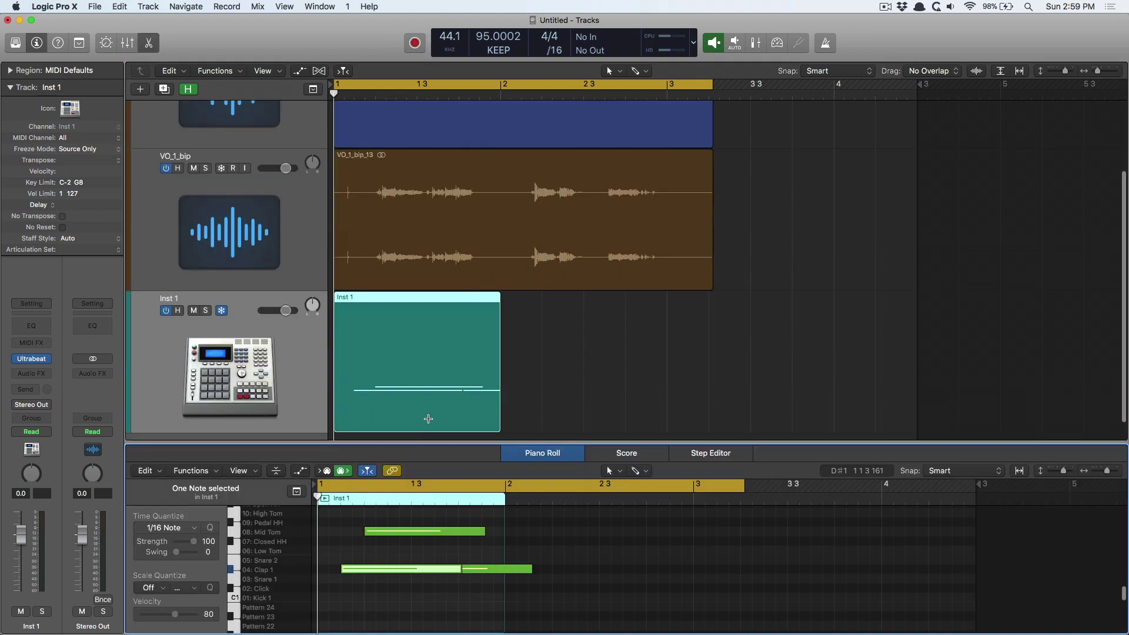
left_click_drag(460, 569, 383, 582)
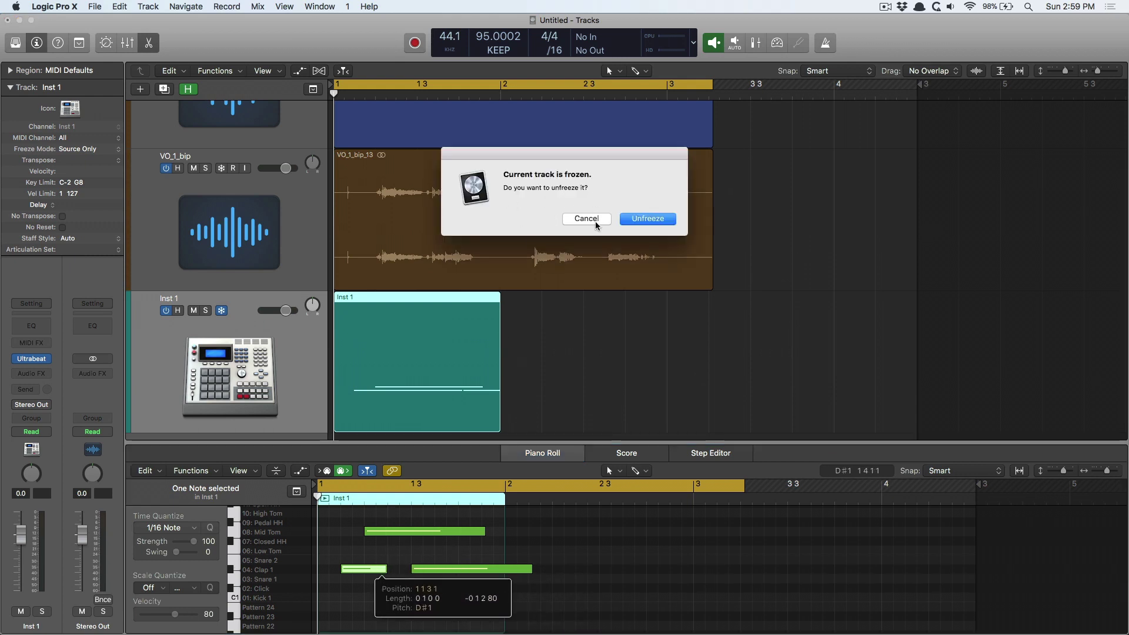
left_click(576, 219)
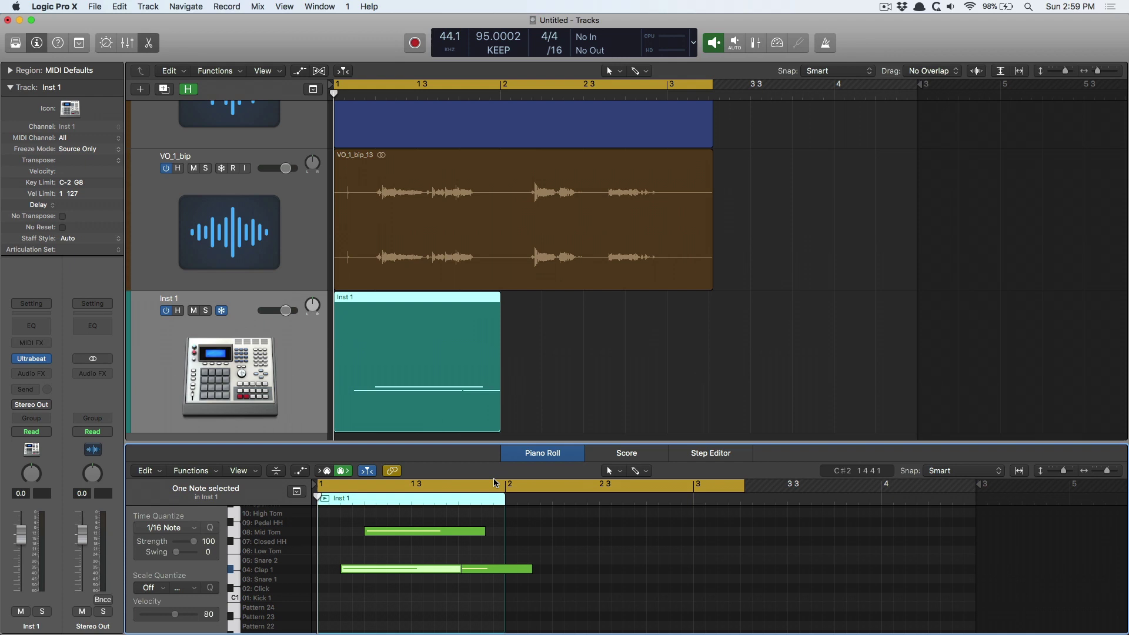
key("e")
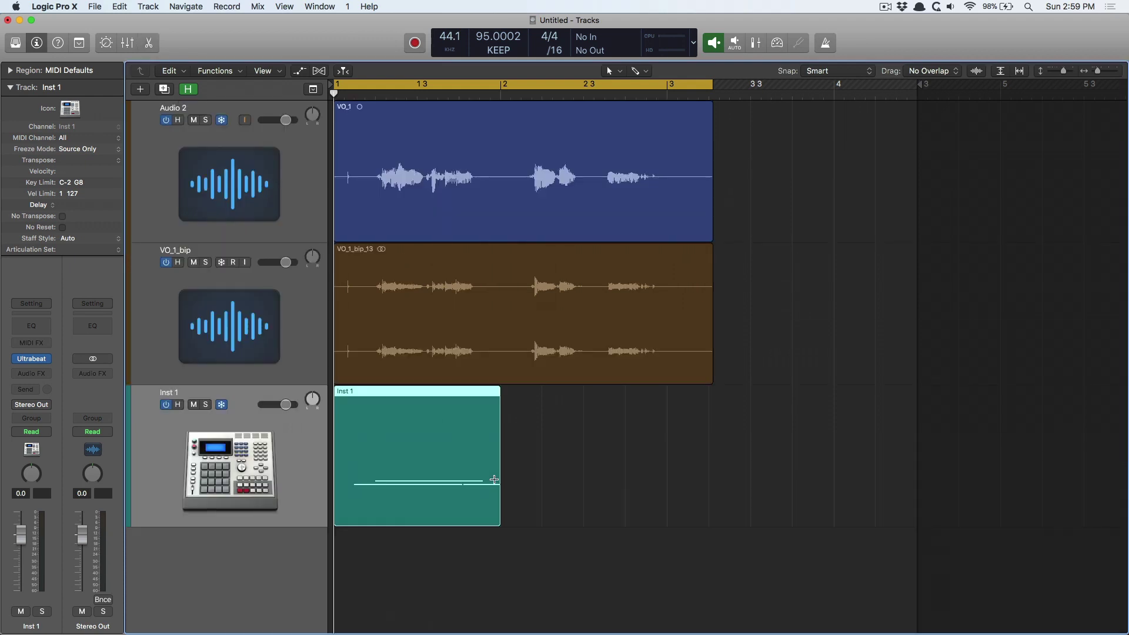
Insert FF Pro-L 2 in Inst 1's Audio FX slot under Ultrabeat and close its window.
mouse_move(32, 362)
left_click(33, 361)
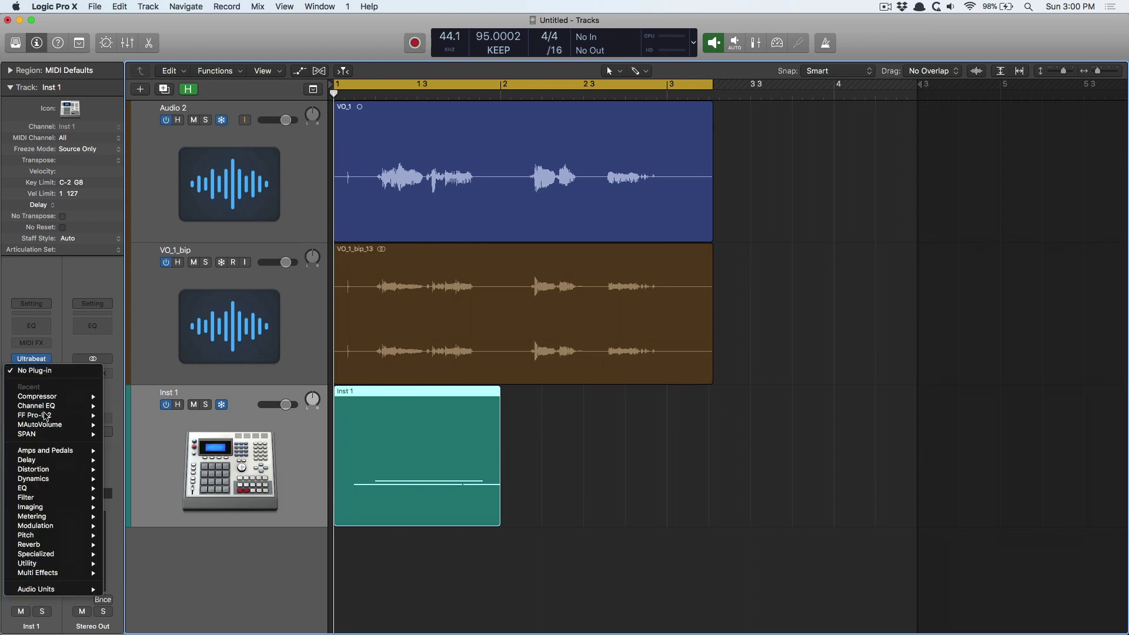
left_click(45, 428)
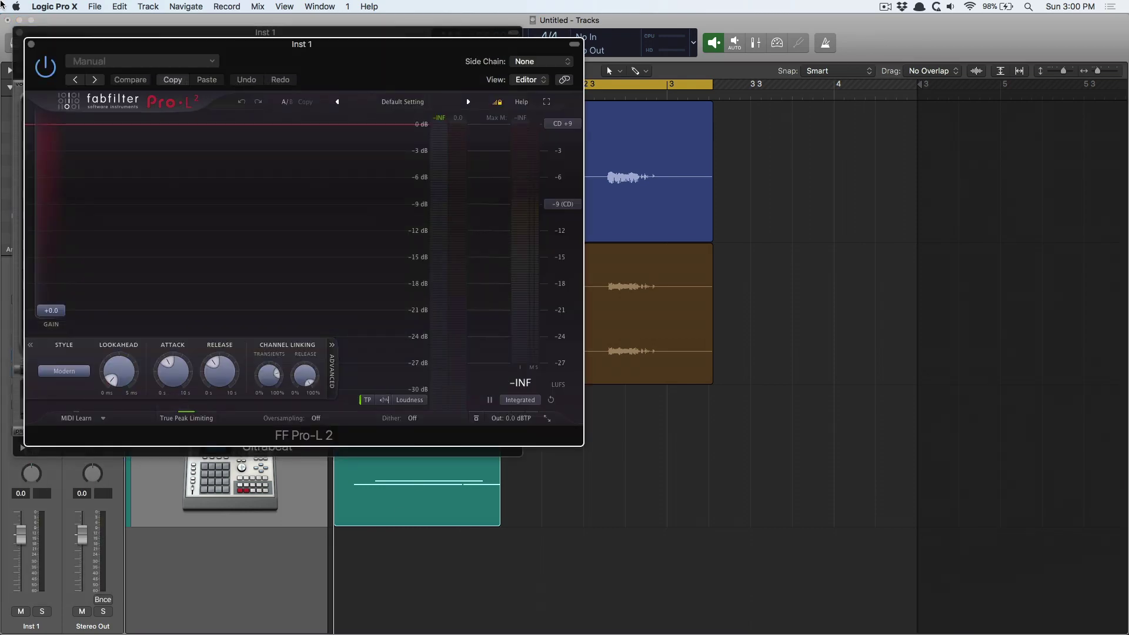
left_click(32, 42)
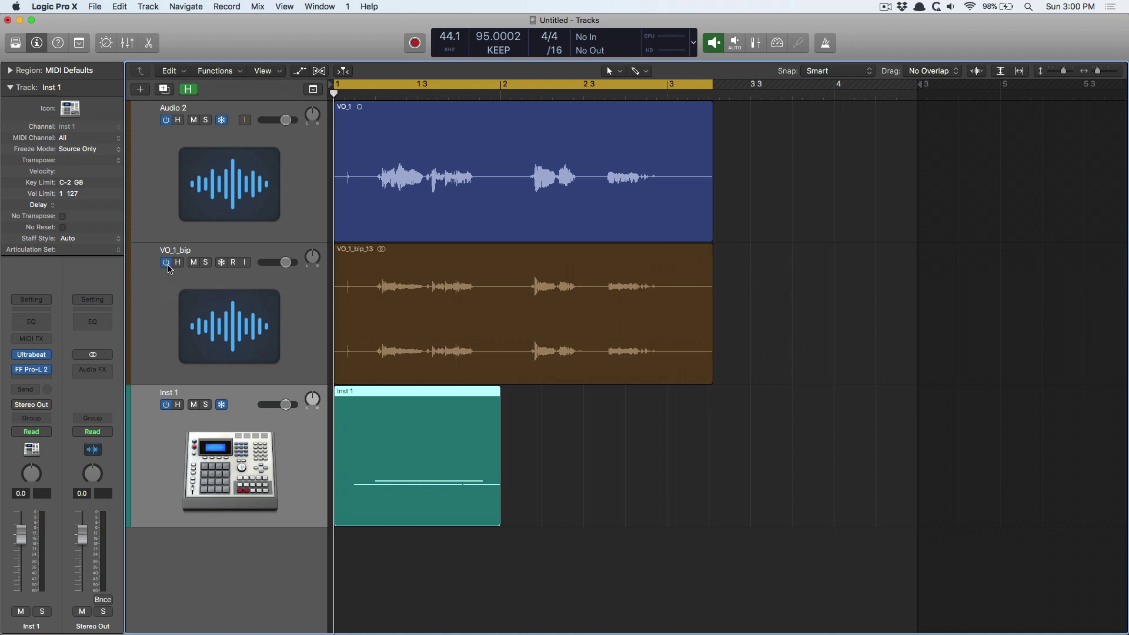
Turn the track header power switches off and back on in the display options.
left_click(275, 303)
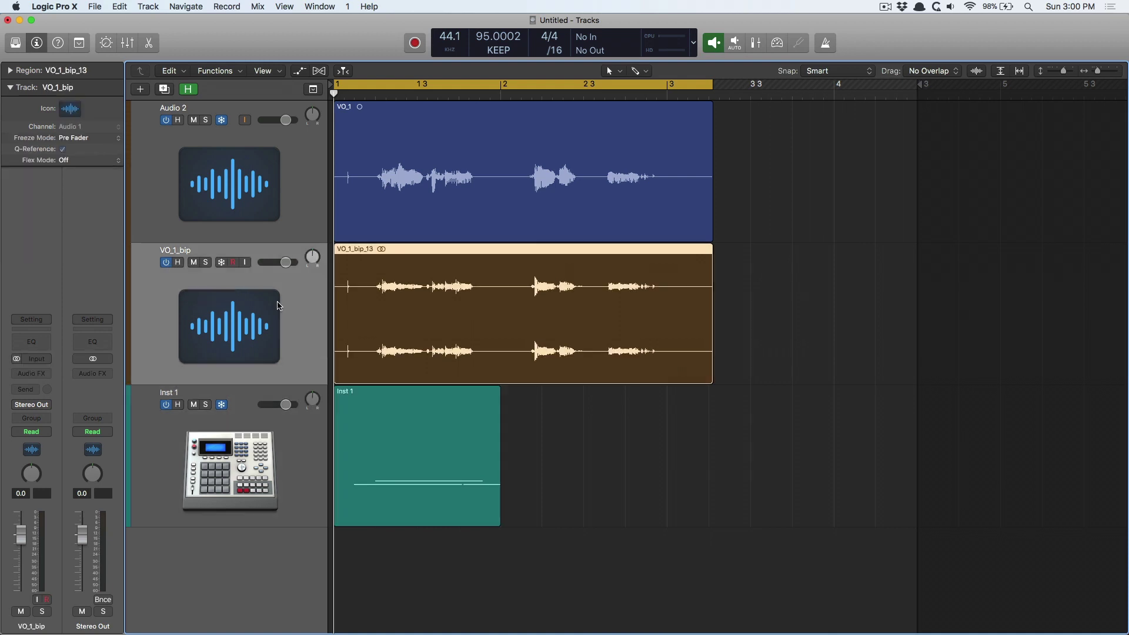
key("alt+t")
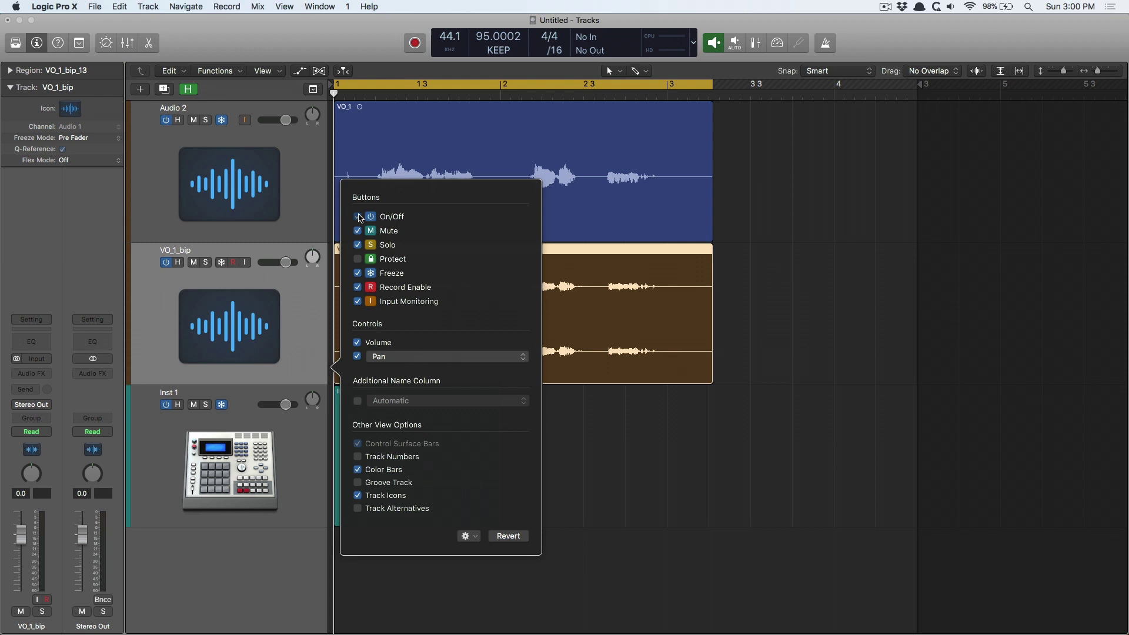
left_click(358, 216)
left_click(358, 216)
left_click(609, 272)
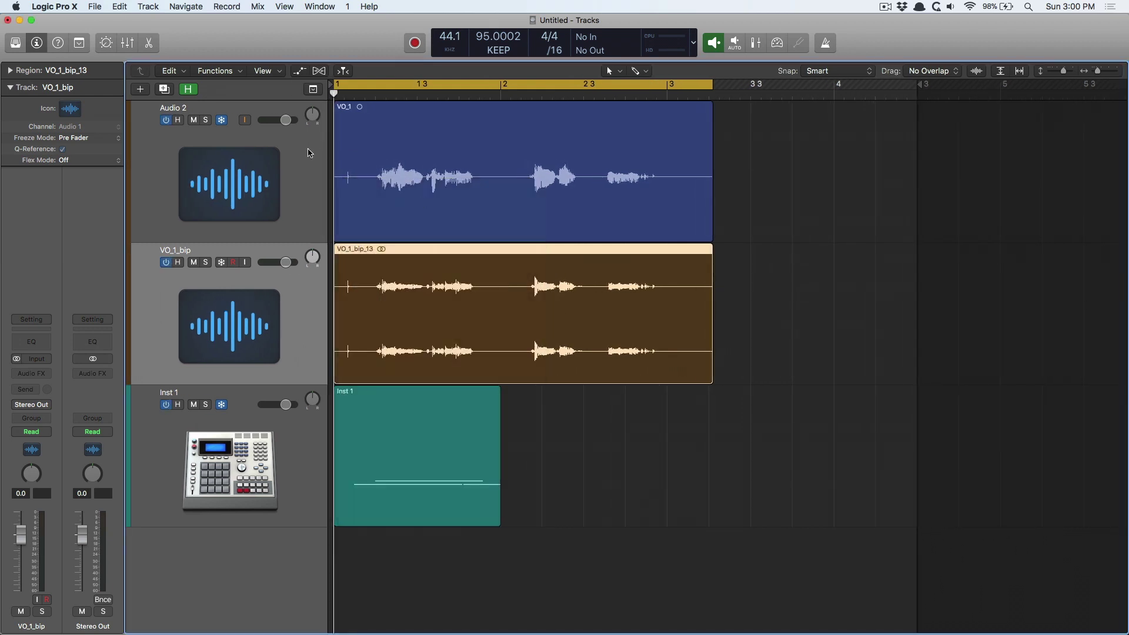
Toggle Audio 2's On/Off button several times, leaving the track off.
left_click(270, 160)
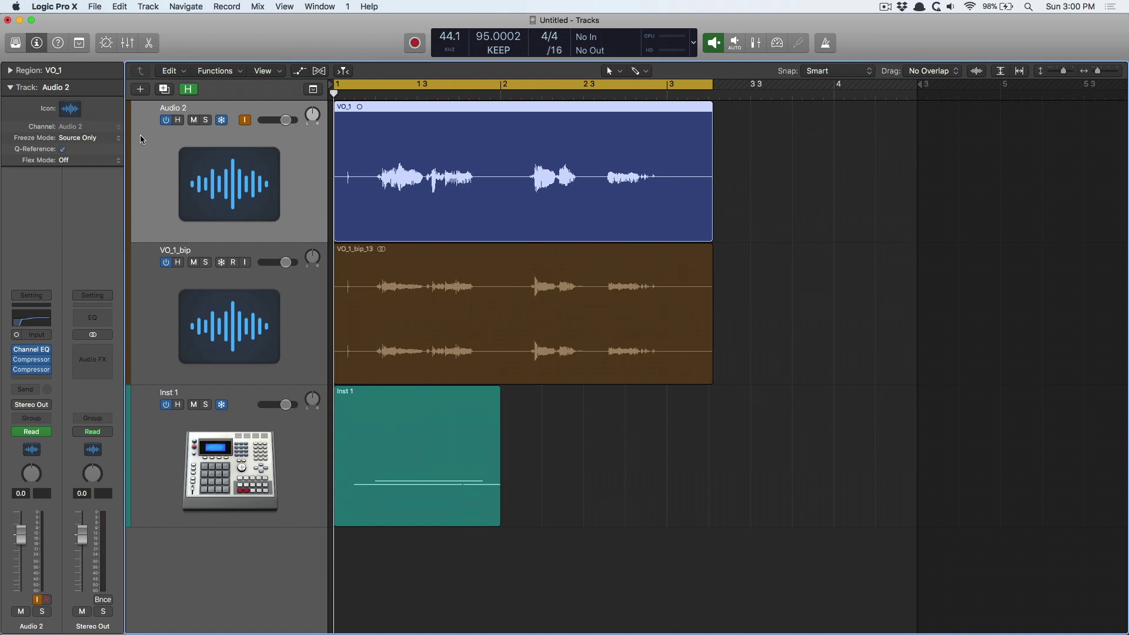
left_click(166, 121)
left_click(166, 120)
left_click(165, 120)
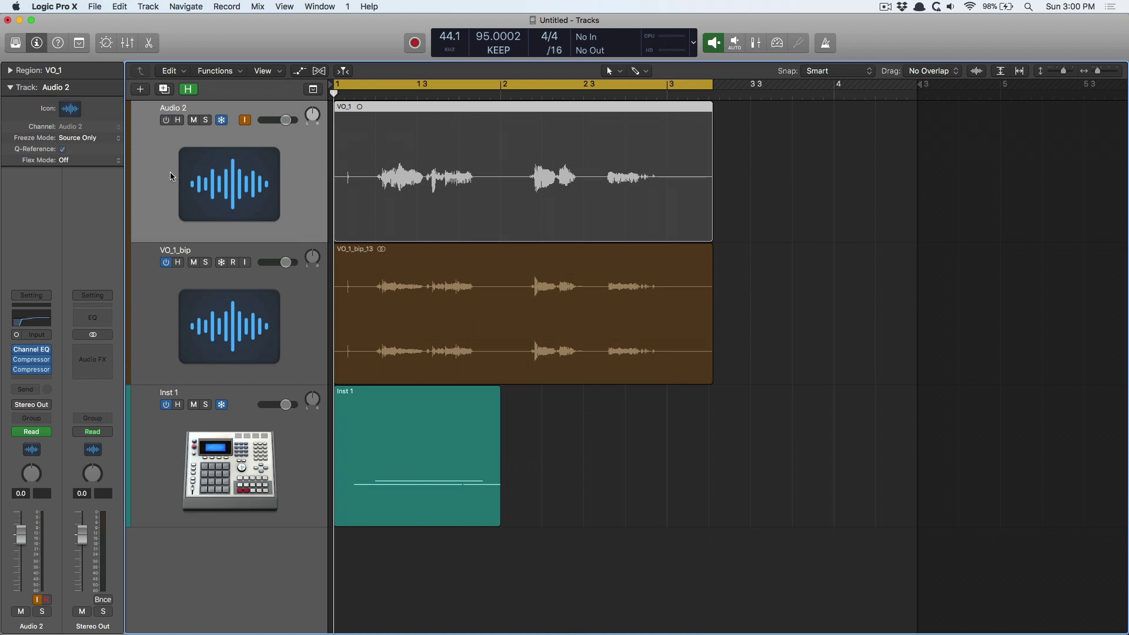
left_click(166, 120)
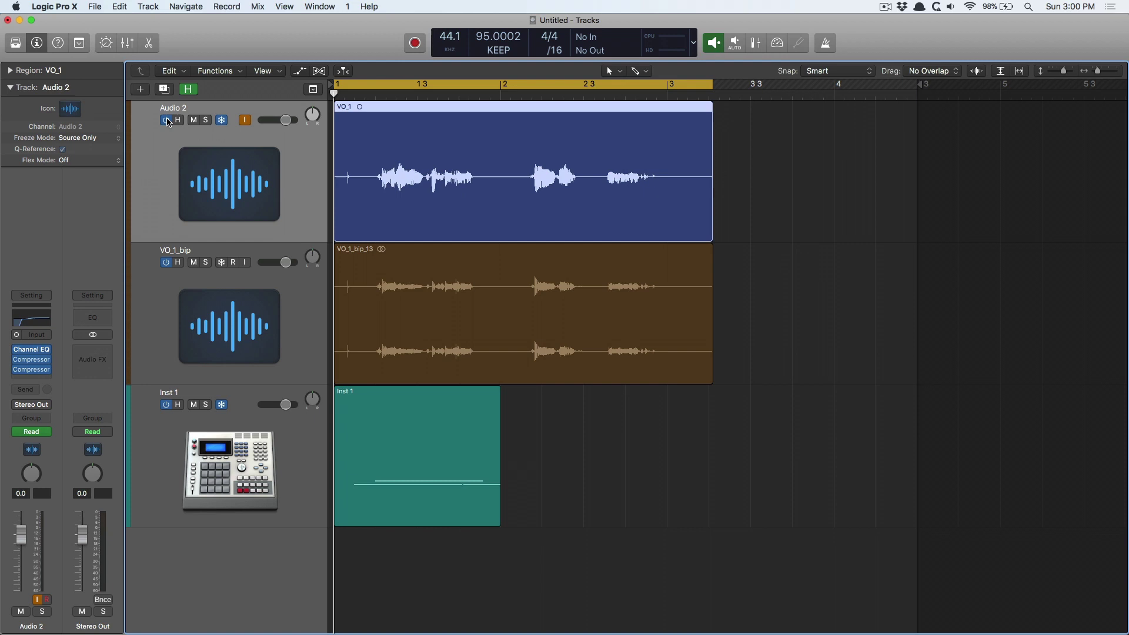
left_click(167, 121)
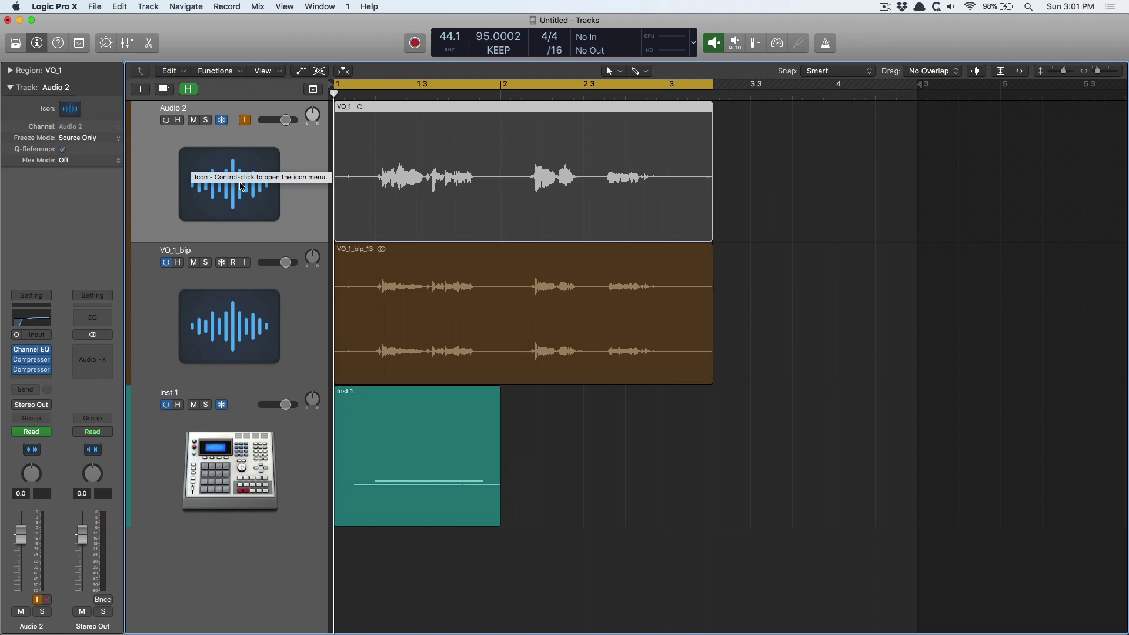
Turn Audio 2 on, set its input to Input 1, unfreeze it and record-arm it.
left_click(162, 116)
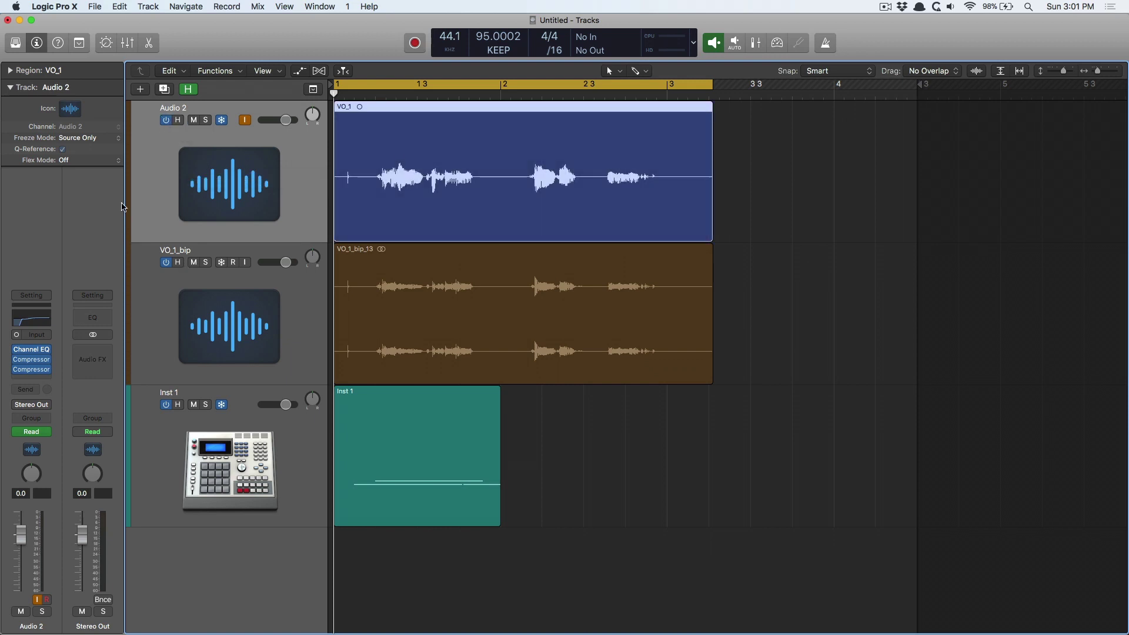
left_click(37, 335)
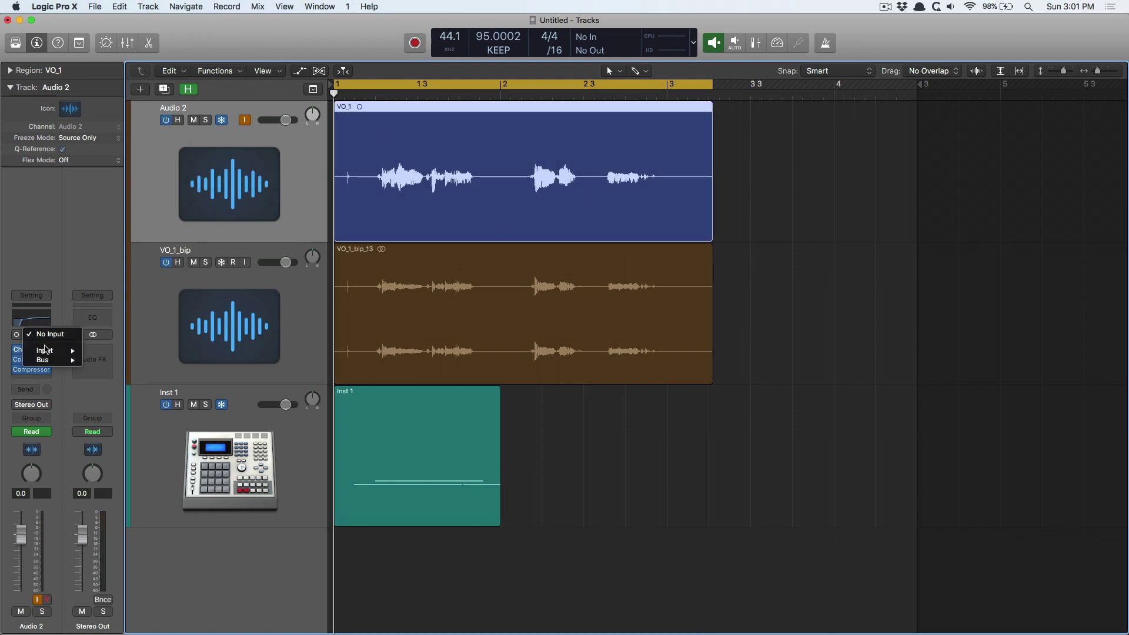
mouse_move(45, 350)
left_click(118, 352)
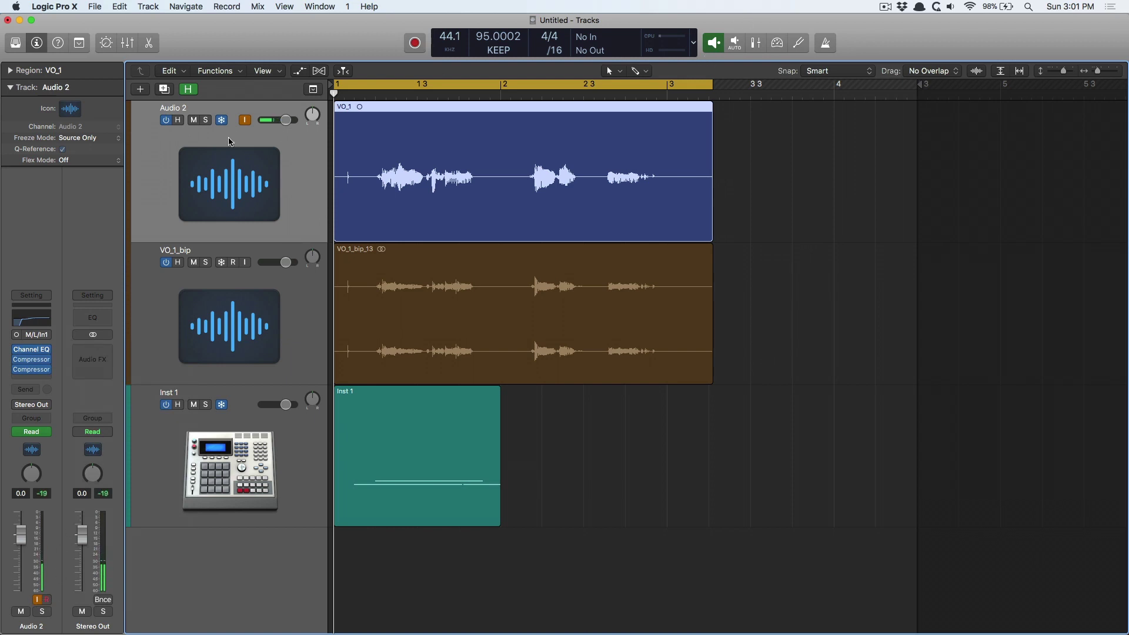
left_click(221, 121)
left_click(46, 599)
Open and close Audio 2's Compressor, then switch the track off.
left_click(36, 365)
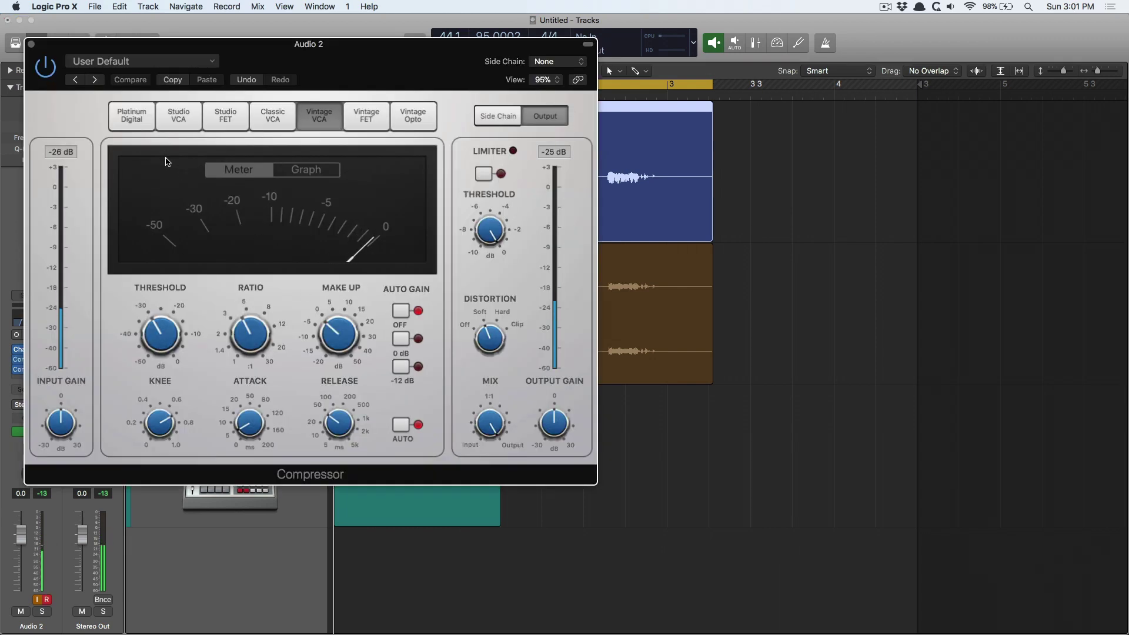
key("super+w")
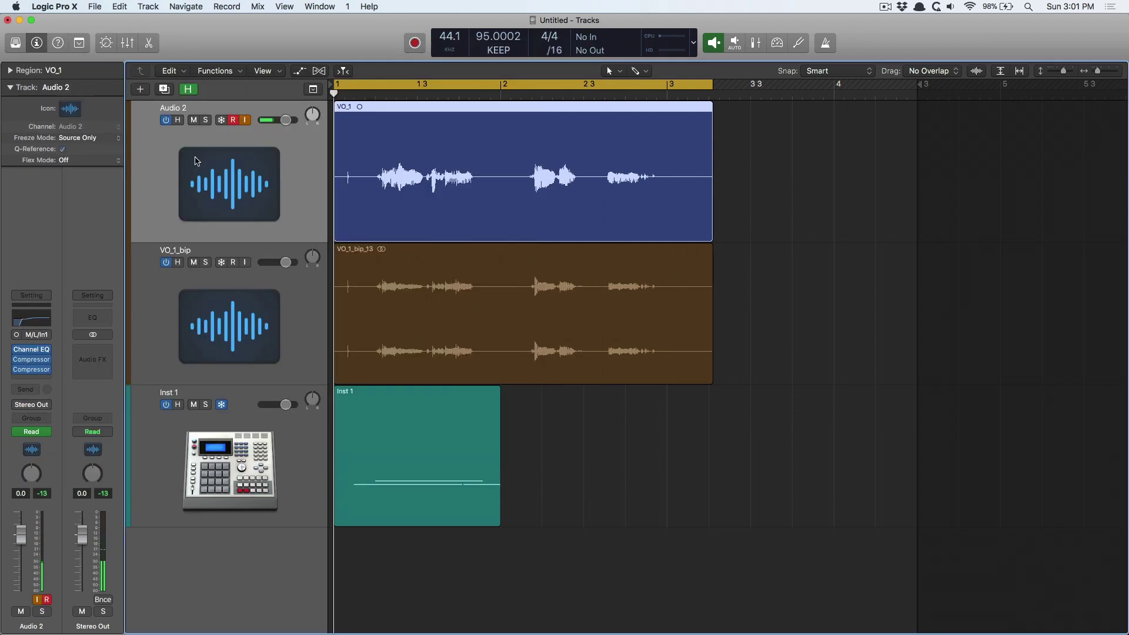
left_click(168, 122)
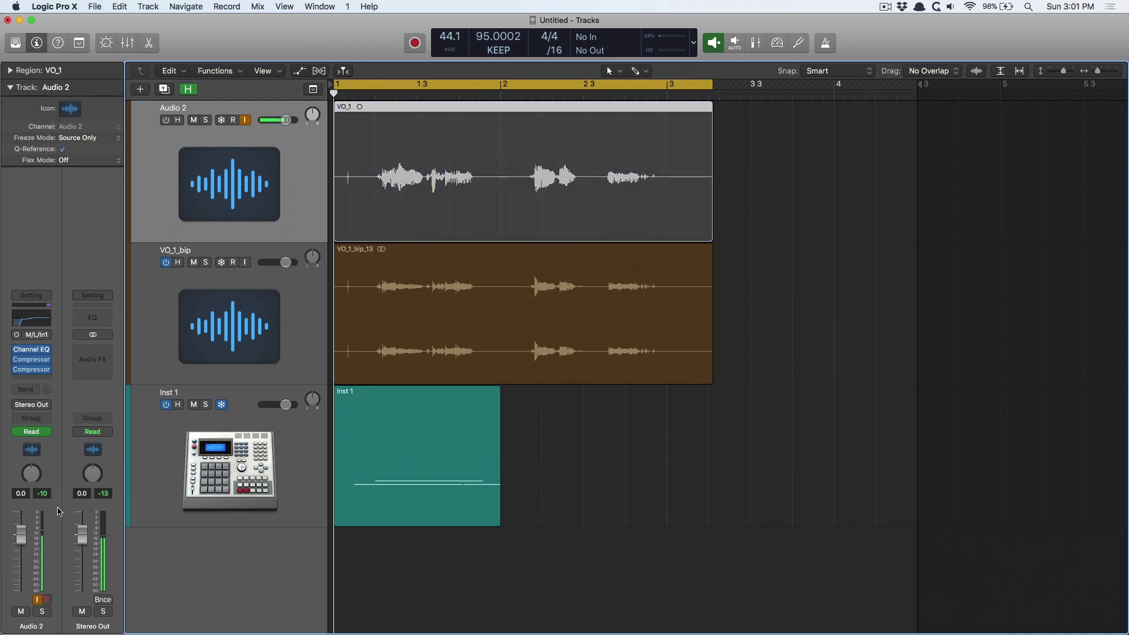
Reopen and close the Compressor on the switched-off track, then record-arm Audio 2.
left_click(31, 370)
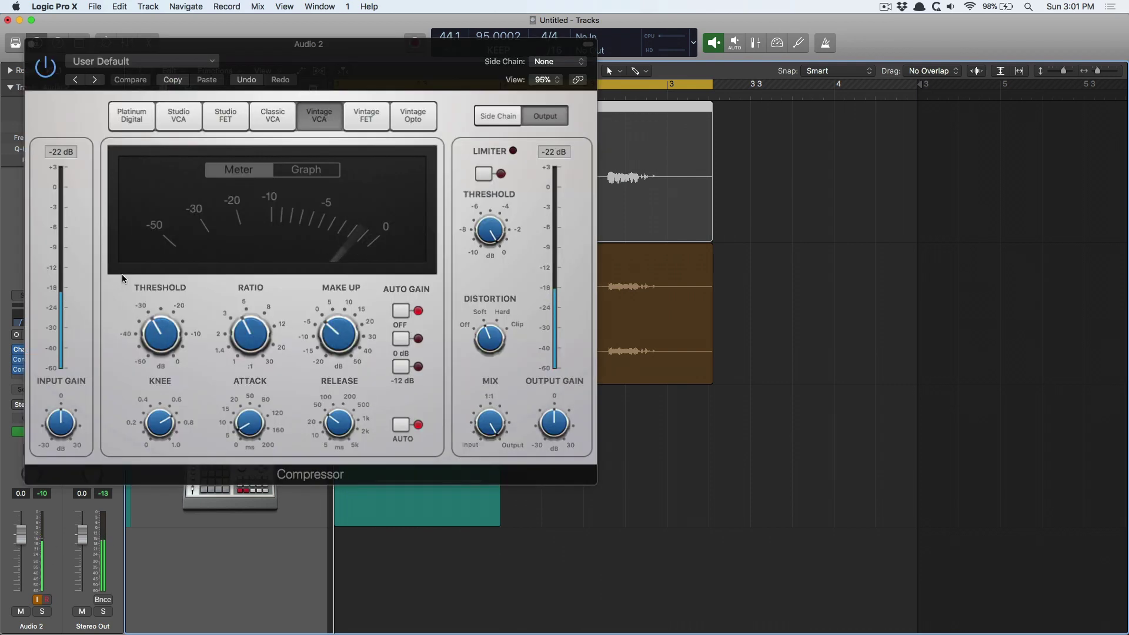
left_click(30, 50)
left_click(31, 45)
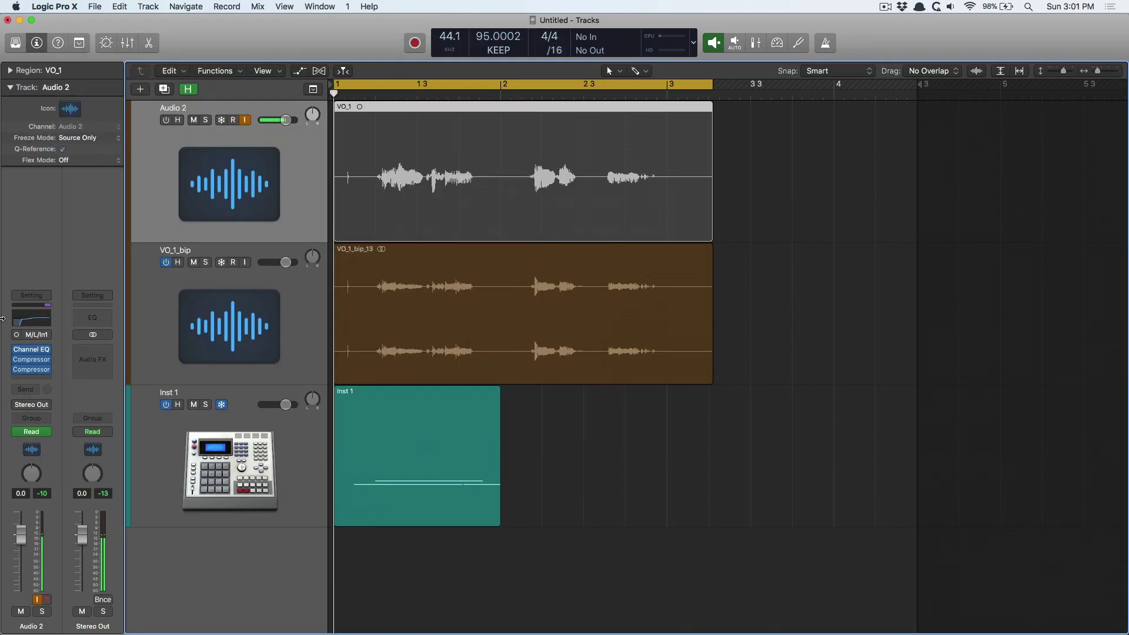
key("alt+super+r")
key("alt+super+r")
key("alt+super+r")
key("alt+r")
key("alt+r")
Toggle Audio 2 back on and off again, then select the Inst 1 track.
left_click(165, 120)
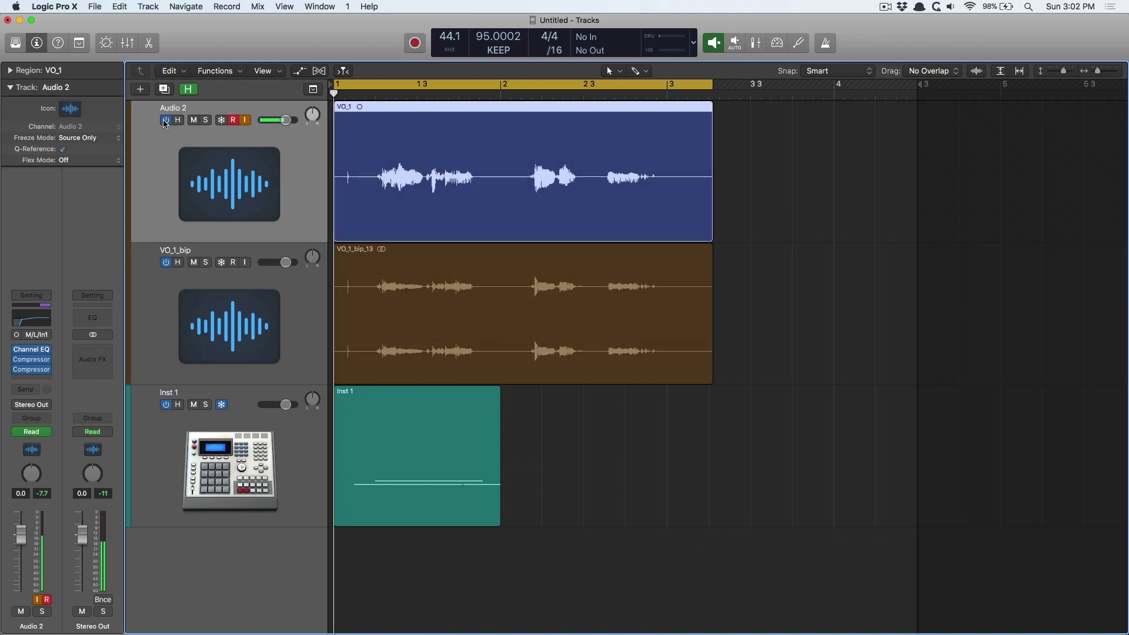
left_click(165, 119)
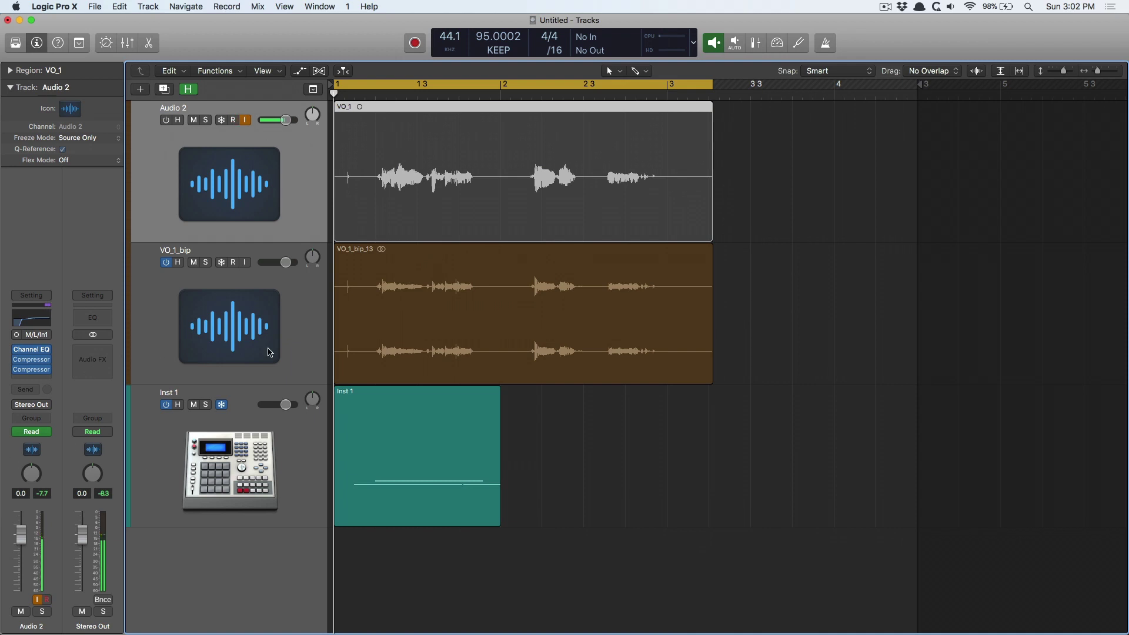
left_click(241, 456)
left_click(532, 424)
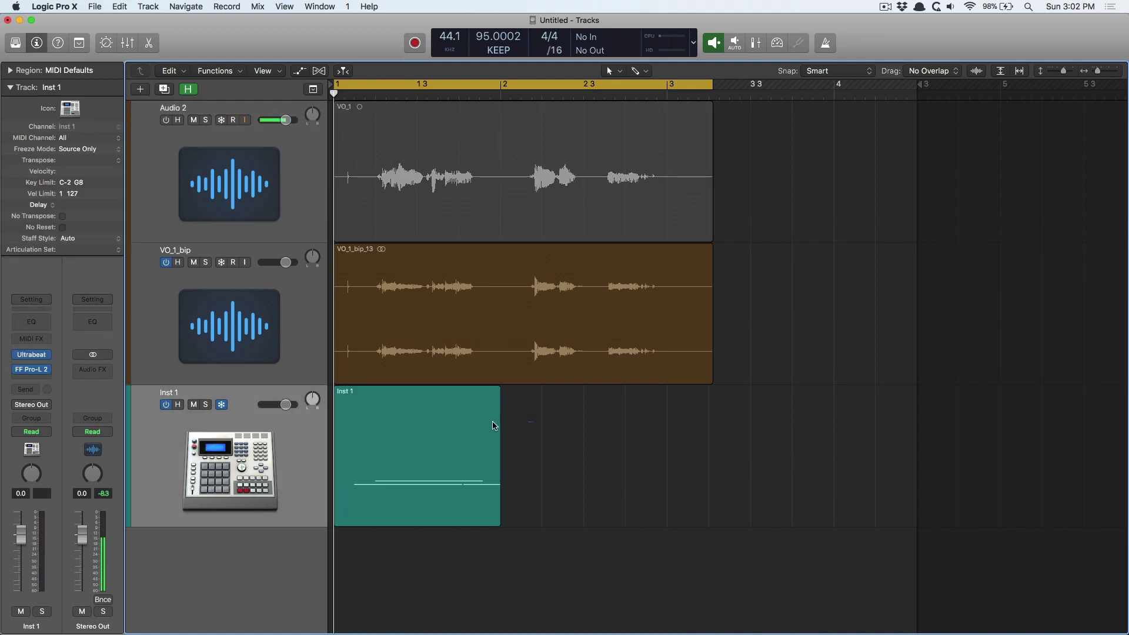
Cancel unfreezing the Inst 1 region, keeping it frozen, and switch Inst 1 off.
double_click(445, 426)
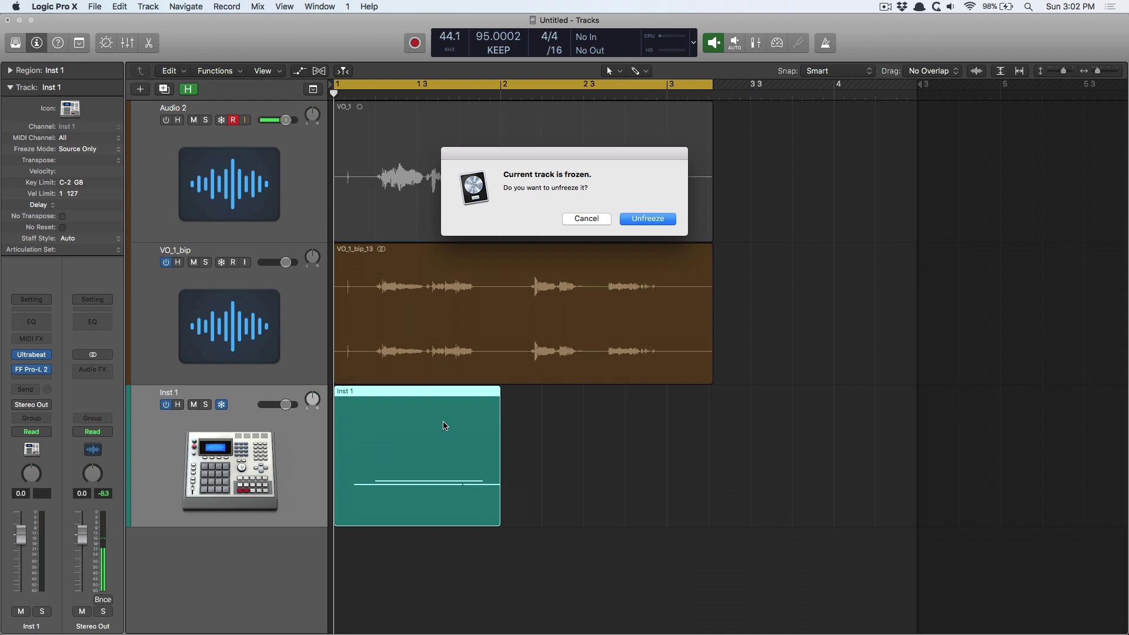
left_click(587, 219)
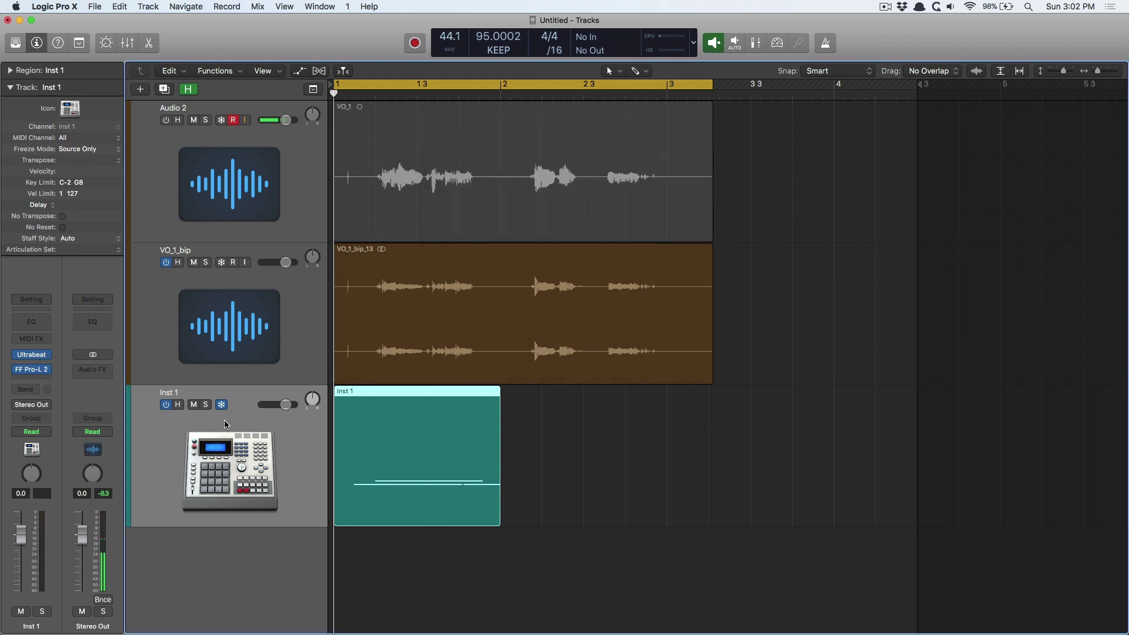
left_click(165, 406)
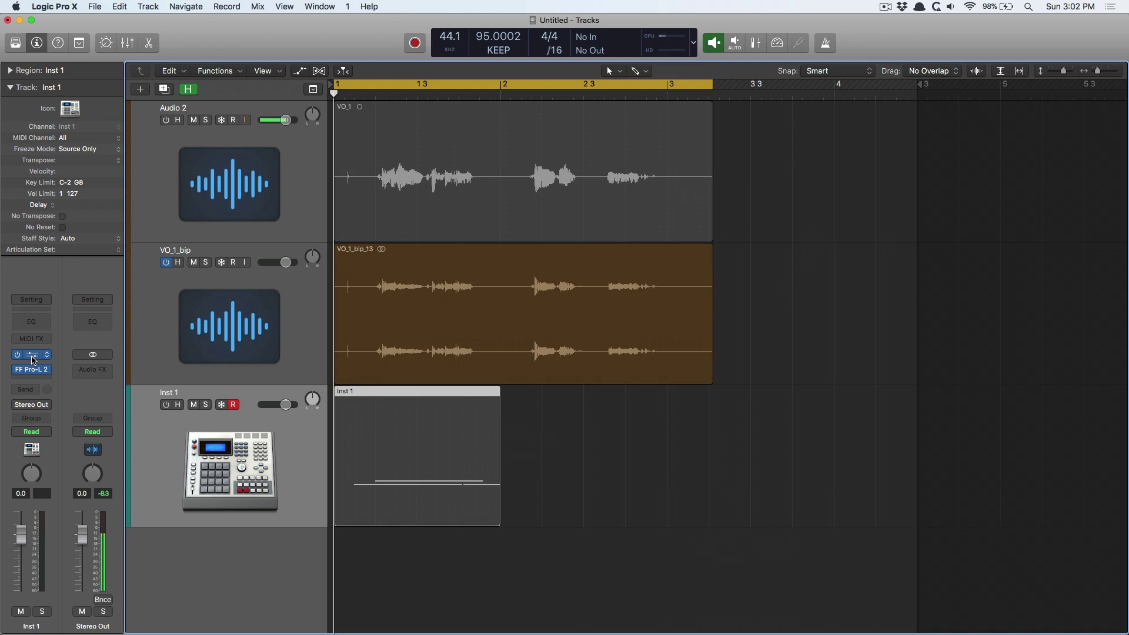
left_click(32, 358)
left_click(65, 368)
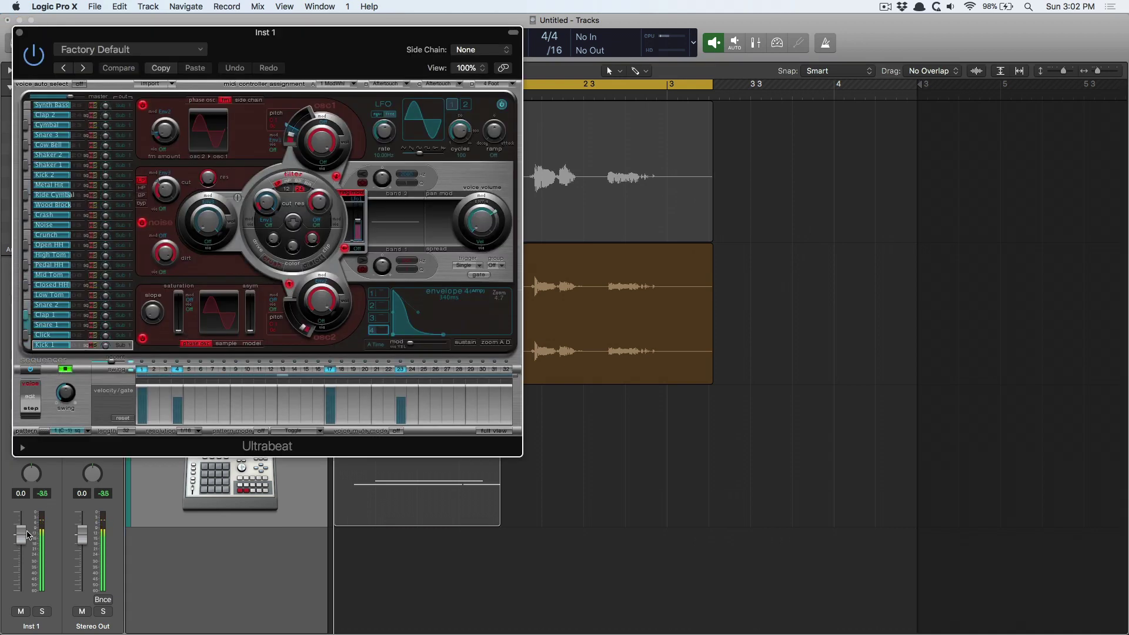
left_click(64, 368)
left_click_drag(220, 54, 534, 143)
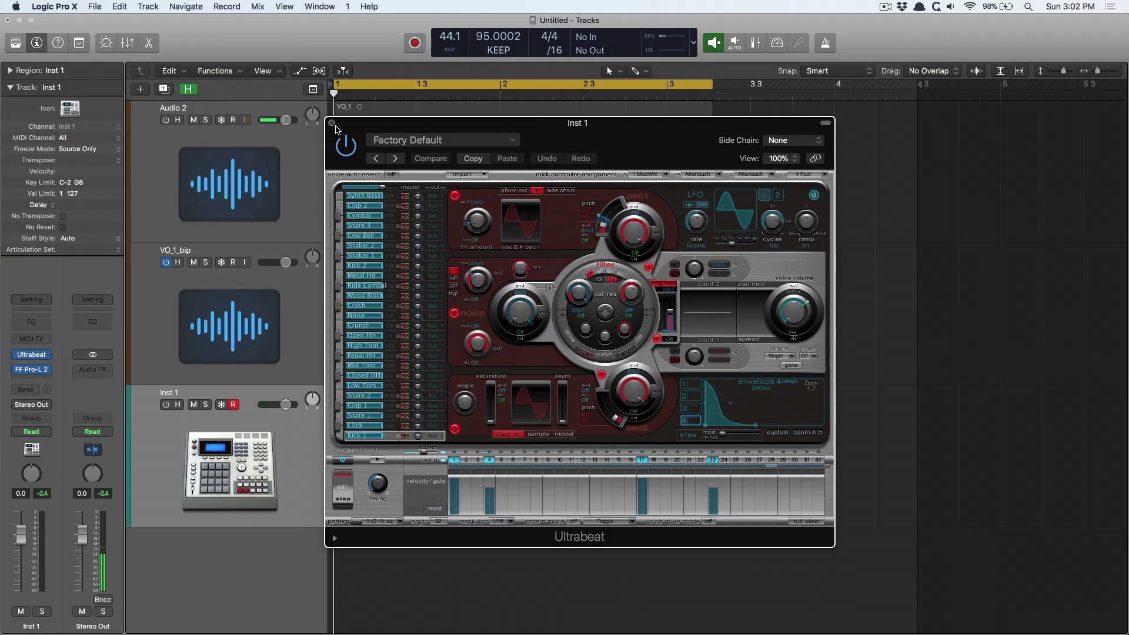
left_click(332, 120)
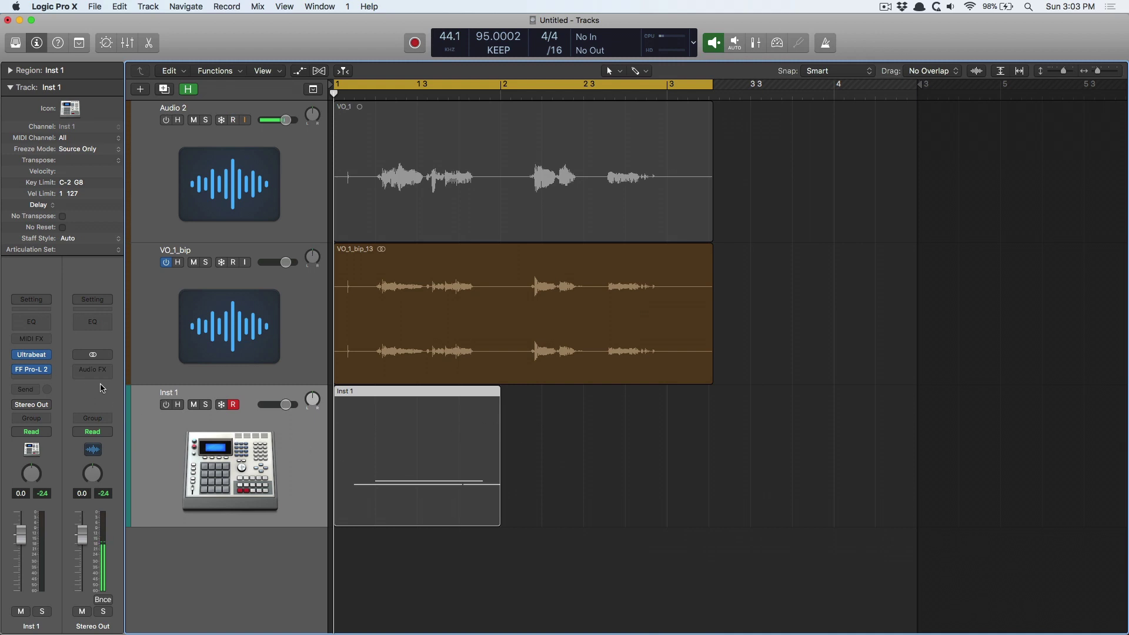
Select the VO_1_bip track header to show its track settings.
left_click(194, 318)
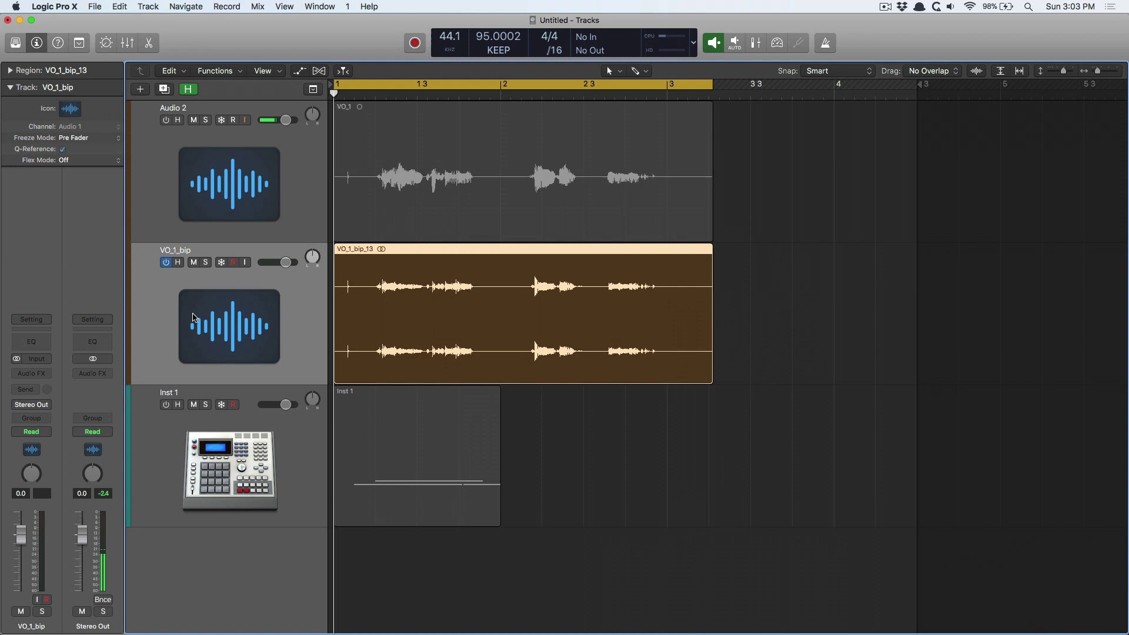